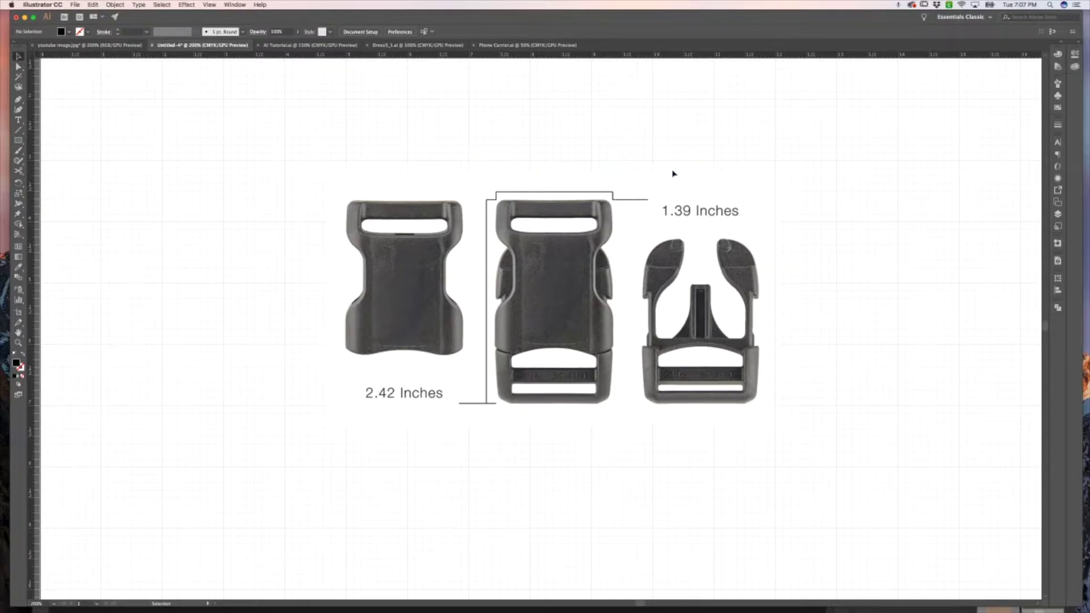
- Image-trace the buckle photo with the Silhouettes preset to get solid black shapes
{"action": "left_click", "coordinate": [708, 234]}
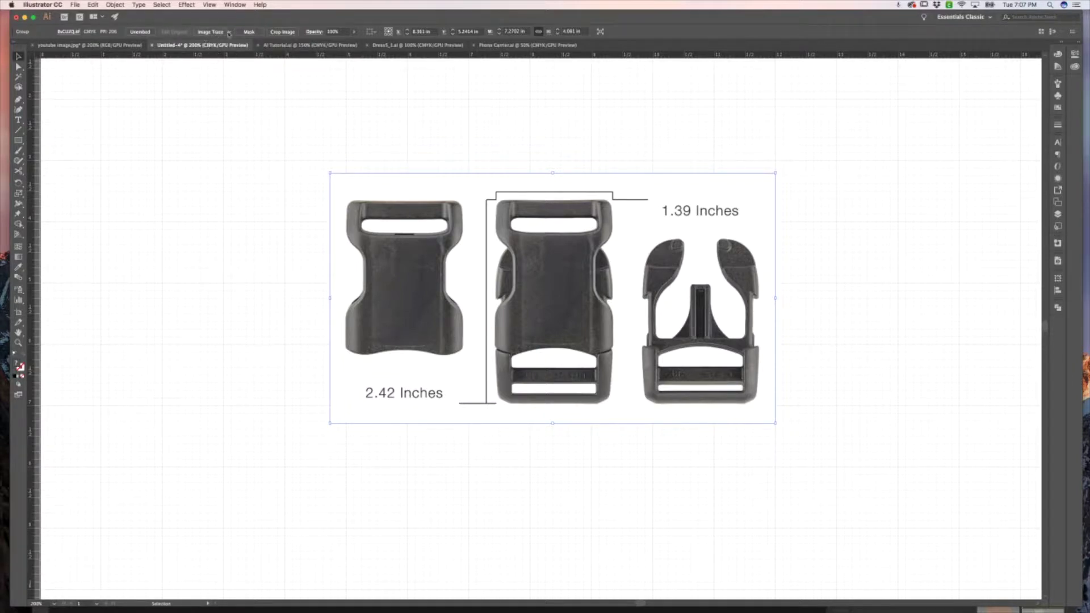
{"action": "left_click", "coordinate": [229, 33]}
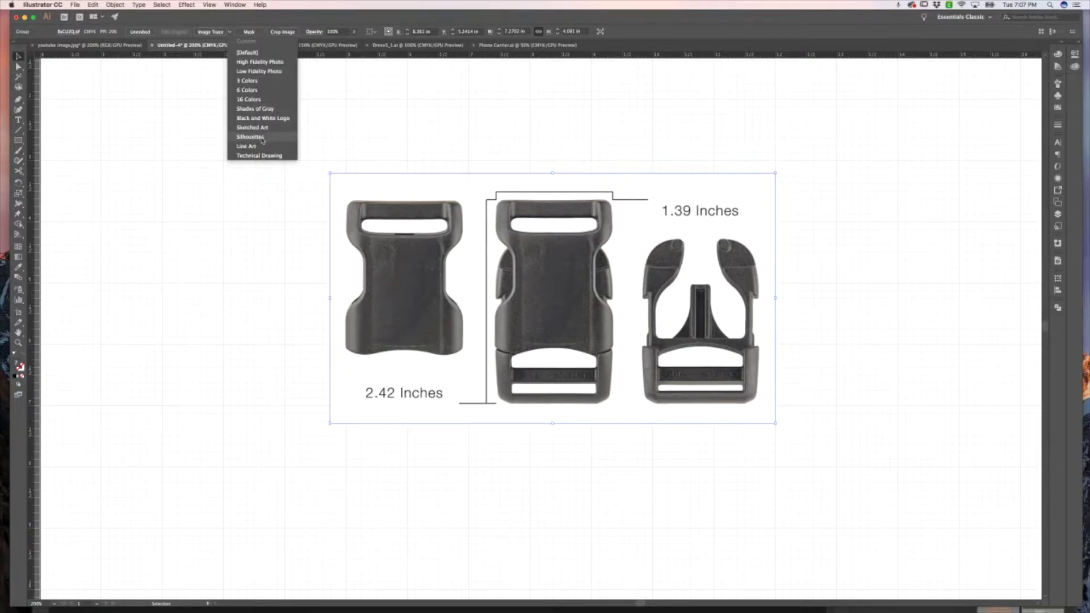
{"action": "left_click", "coordinate": [263, 137]}
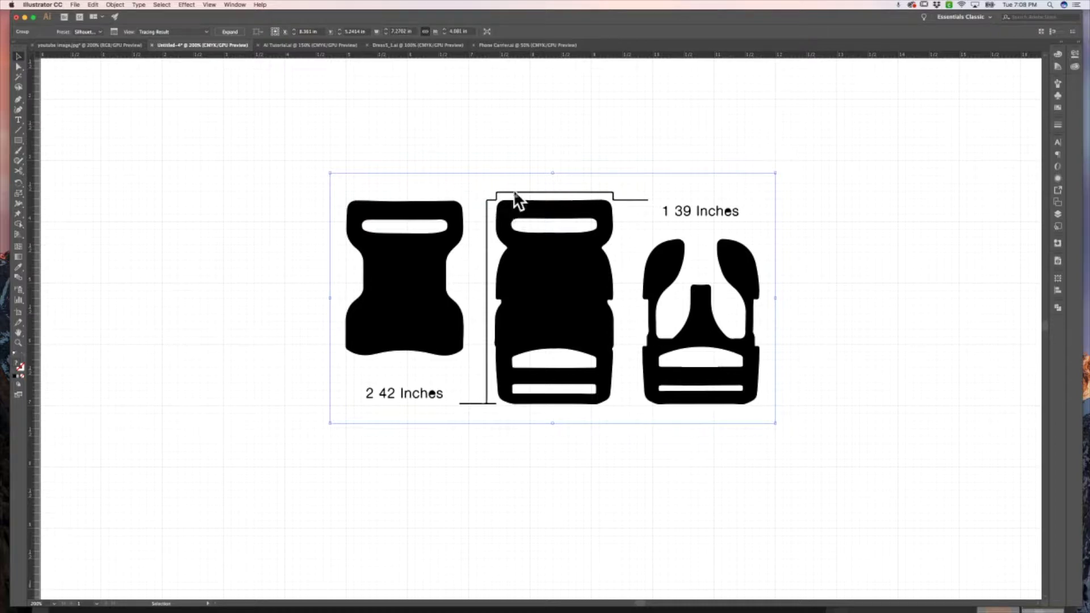
- Expand the Silhouettes trace of the buckles into editable paths, then deselect
{"action": "left_click", "coordinate": [218, 32]}
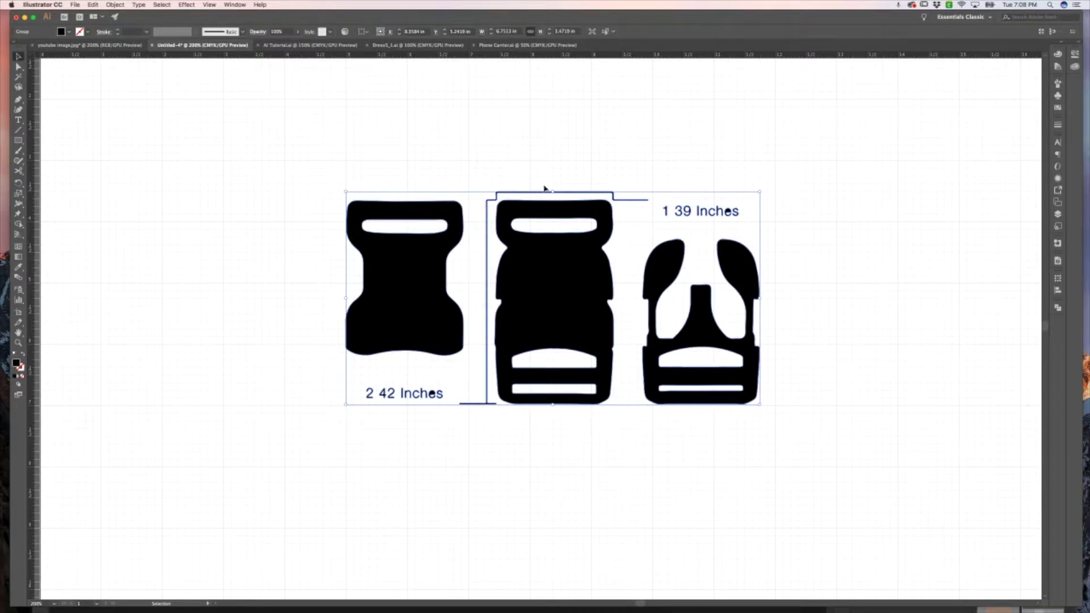
{"action": "left_click", "coordinate": [411, 188]}
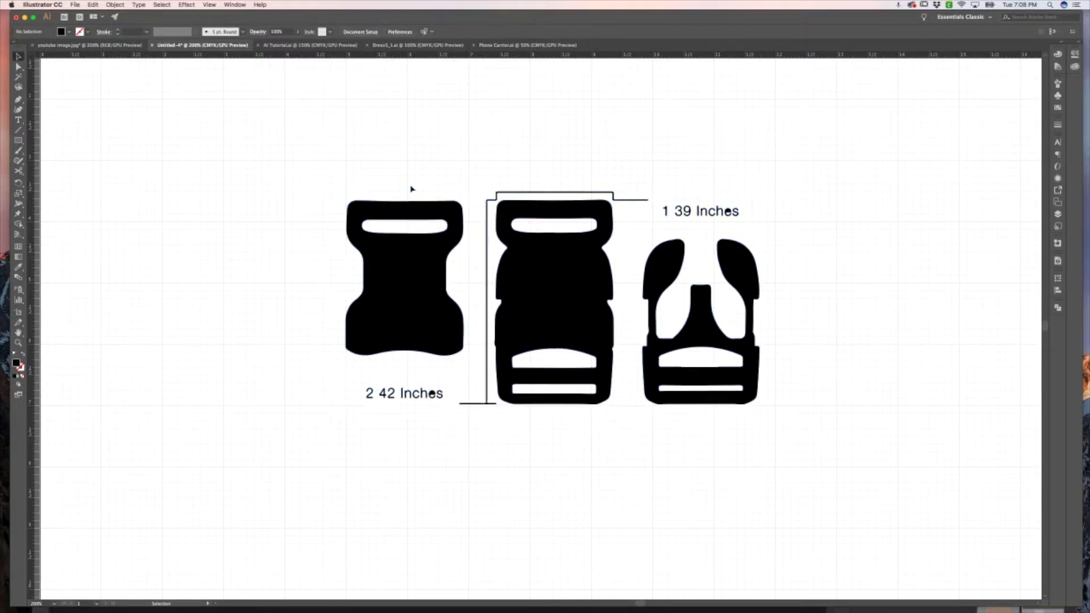
- Isolate the traced buckle group so its individual parts can be edited
{"action": "double_click", "coordinate": [429, 272]}
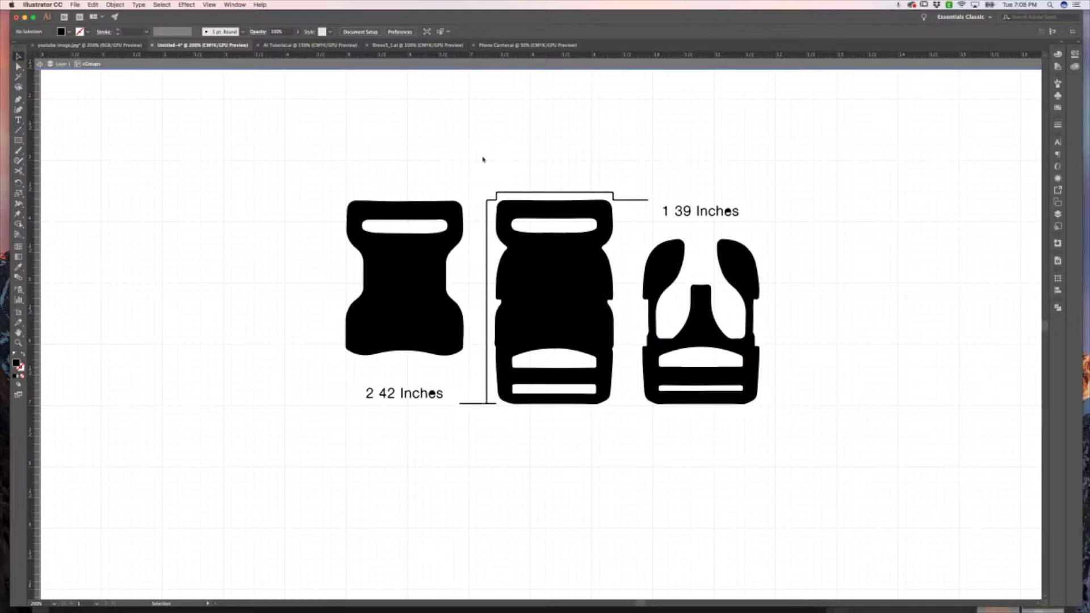
{"action": "left_click", "coordinate": [532, 219]}
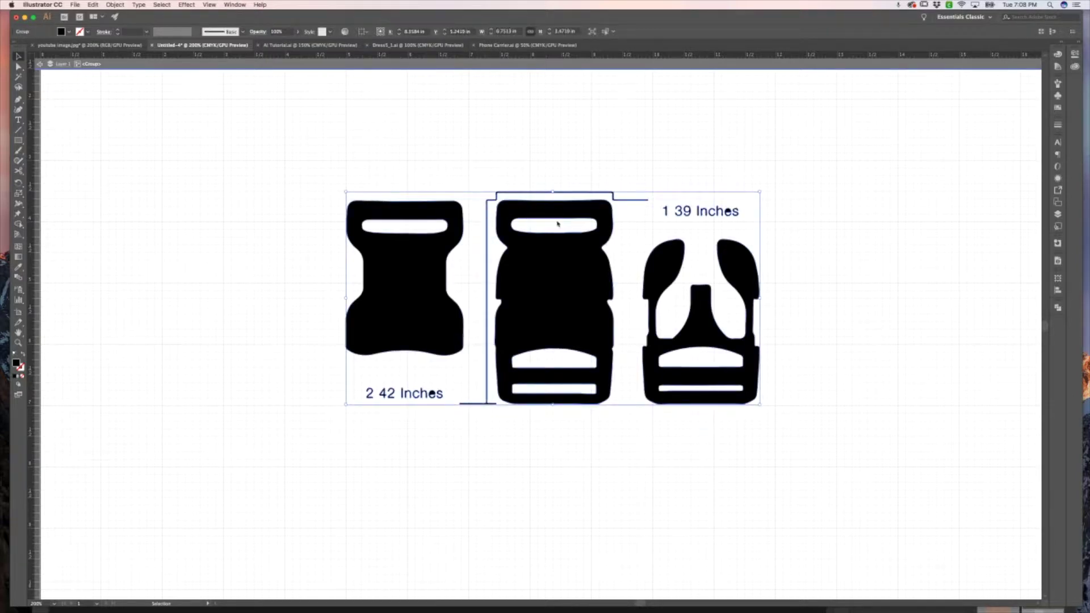
{"action": "left_click", "coordinate": [492, 163]}
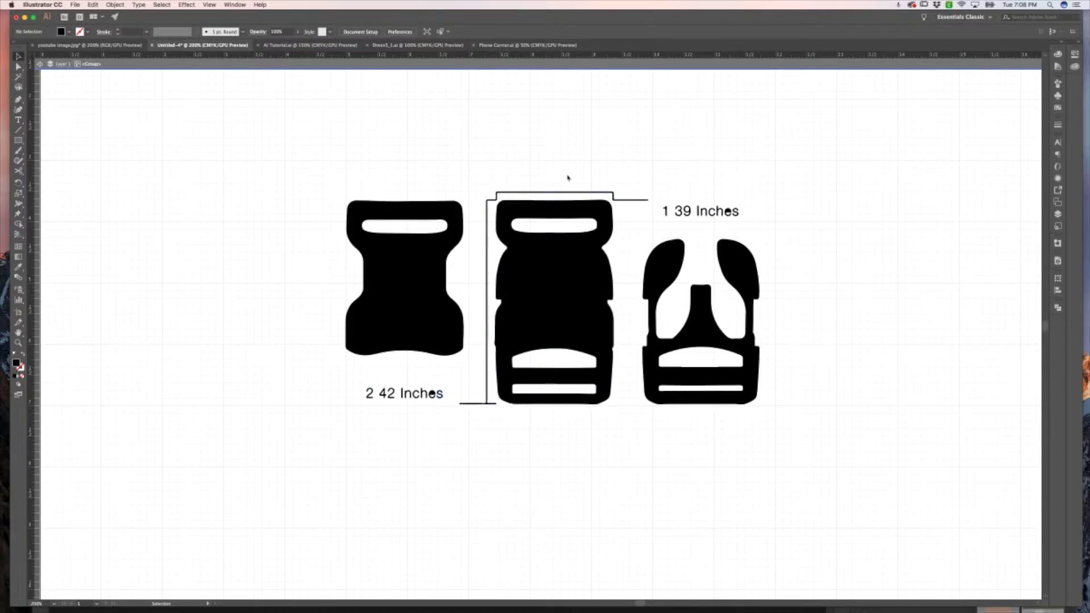
{"action": "left_click", "coordinate": [549, 211]}
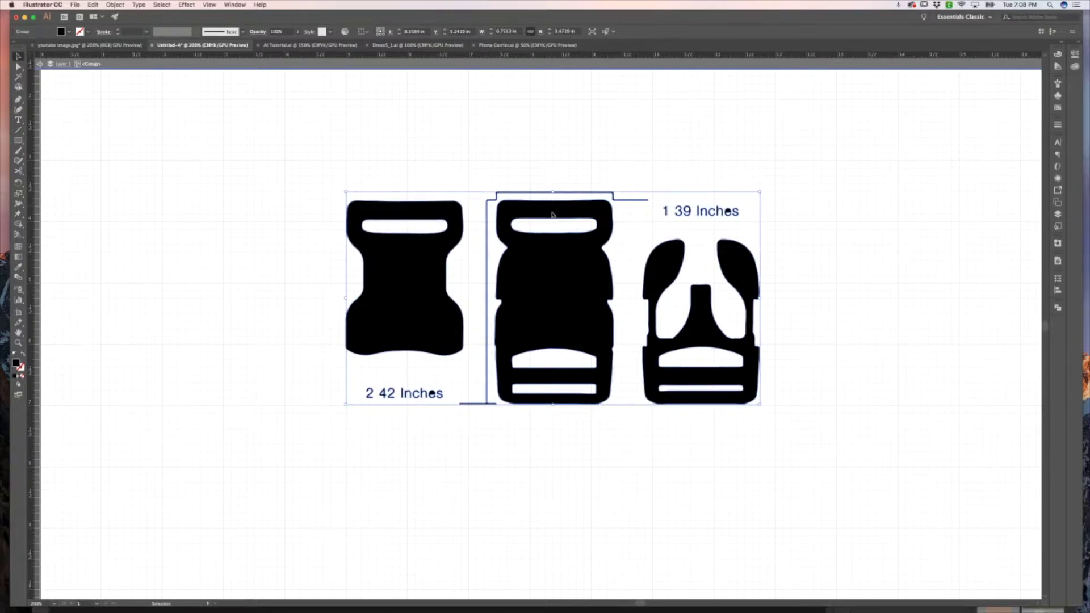
{"action": "double_click", "coordinate": [551, 214]}
- Delete the dimension line, the 1.39 and 2.42 Inches labels and the middle buckle, then exit isolation
{"action": "left_click_drag", "start_coordinate": [492, 177], "coordinate": [663, 196]}
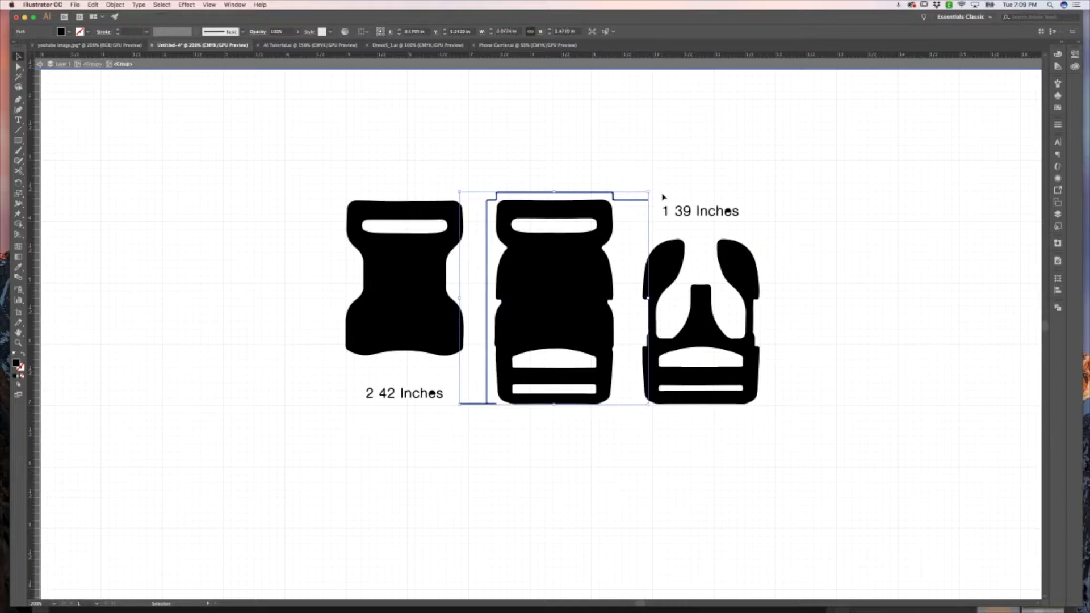
{"action": "key", "text": "Delete"}
{"action": "left_click_drag", "start_coordinate": [757, 223], "coordinate": [732, 209]}
{"action": "key", "text": "Delete"}
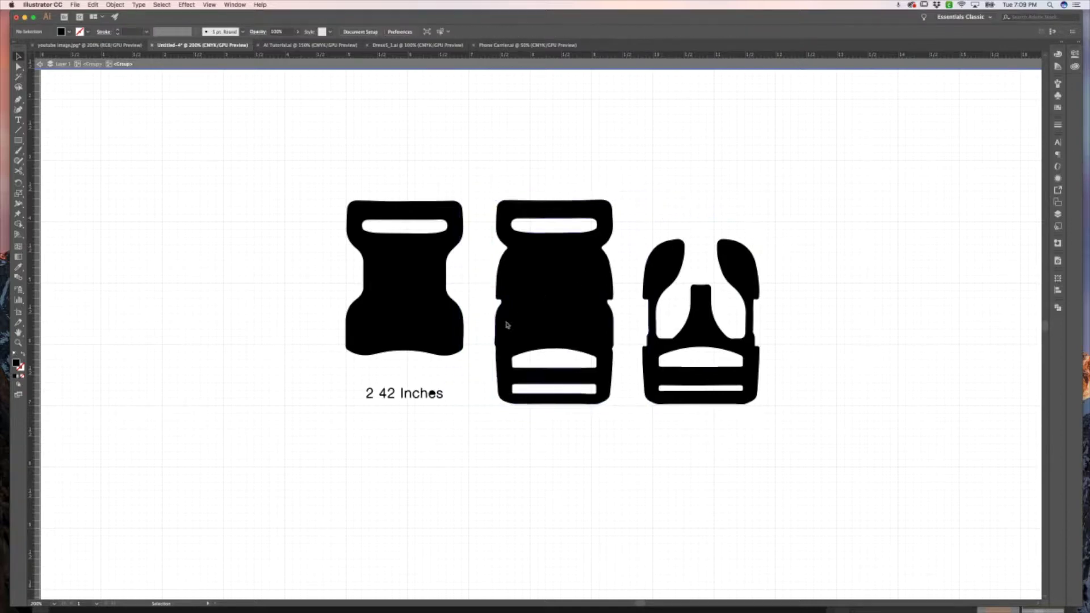
{"action": "left_click", "coordinate": [414, 382]}
{"action": "key", "text": "Delete"}
{"action": "left_click", "coordinate": [564, 267]}
{"action": "key", "text": "Delete"}
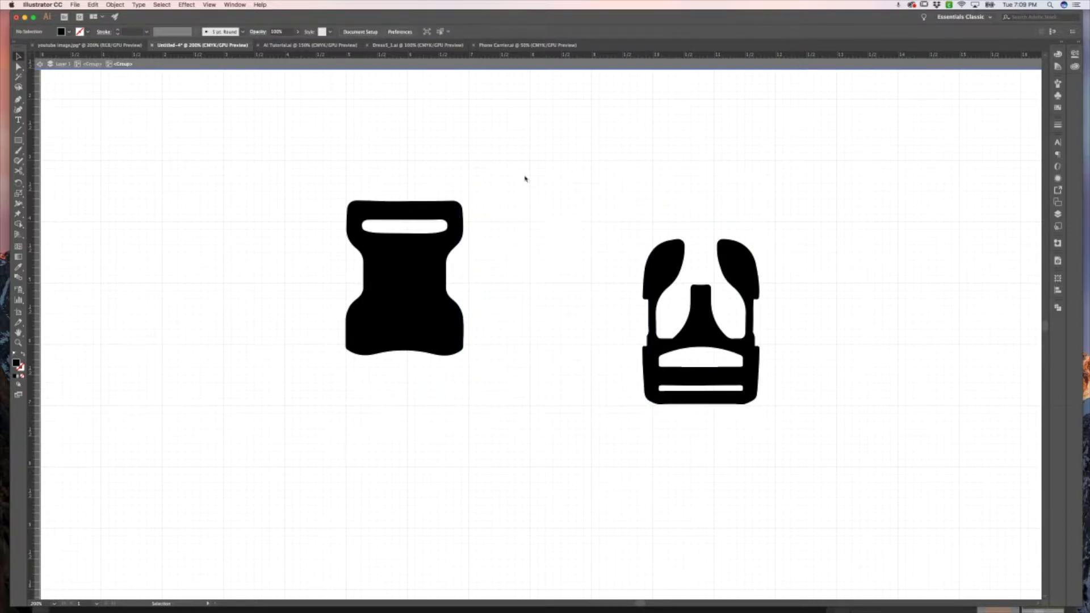
{"action": "double_click", "coordinate": [527, 180]}
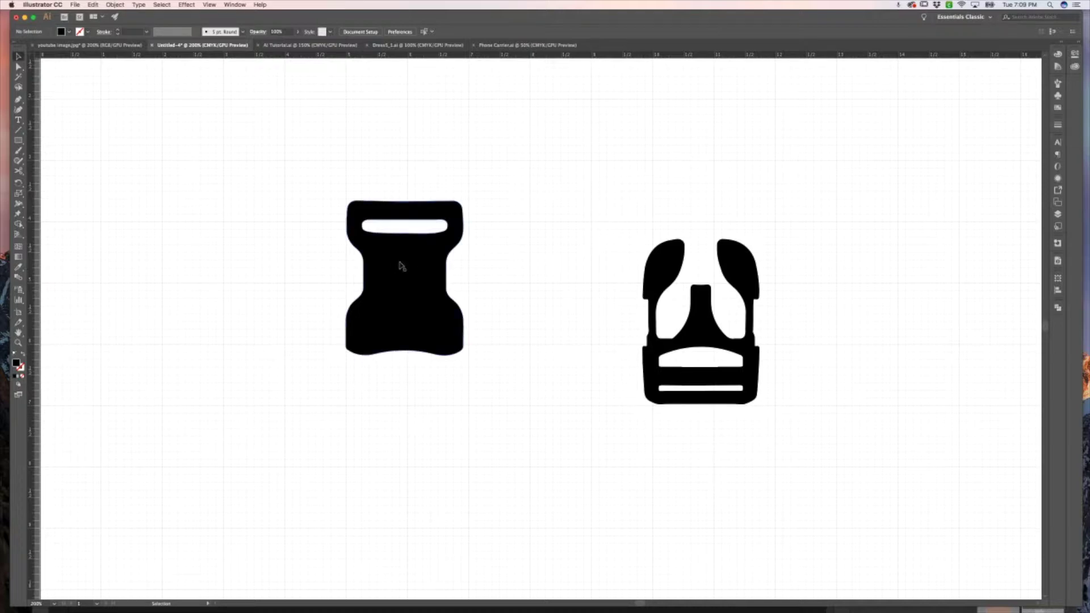
- Ungroup the two remaining buckles into separate shapes
{"action": "left_click", "coordinate": [657, 262]}
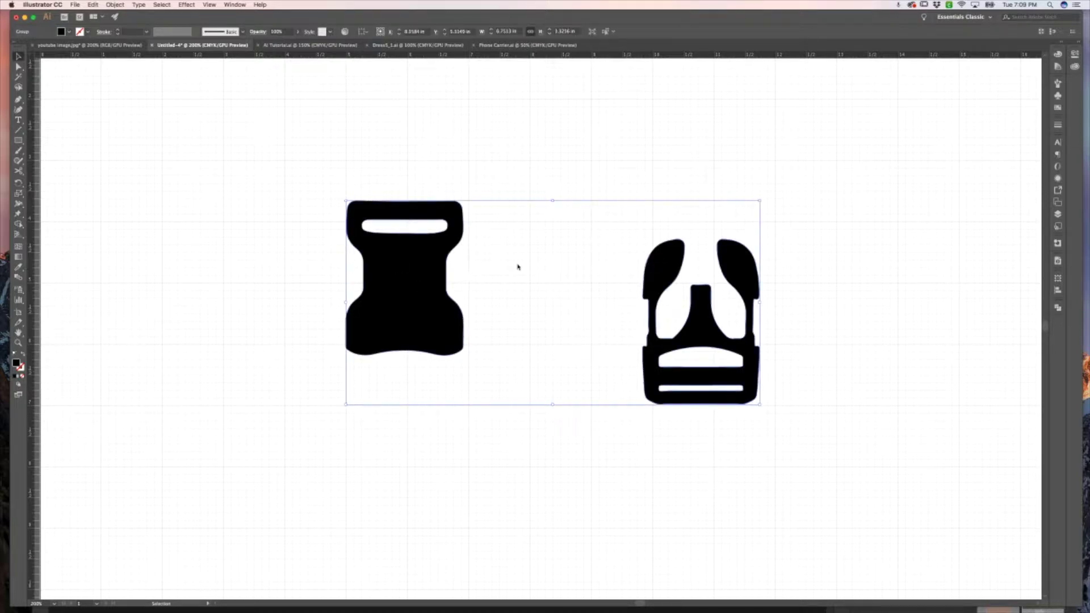
{"action": "right_click", "coordinate": [518, 267]}
{"action": "left_click", "coordinate": [542, 337]}
{"action": "left_click", "coordinate": [494, 293]}
{"action": "left_click", "coordinate": [433, 290]}
{"action": "right_click", "coordinate": [518, 281]}
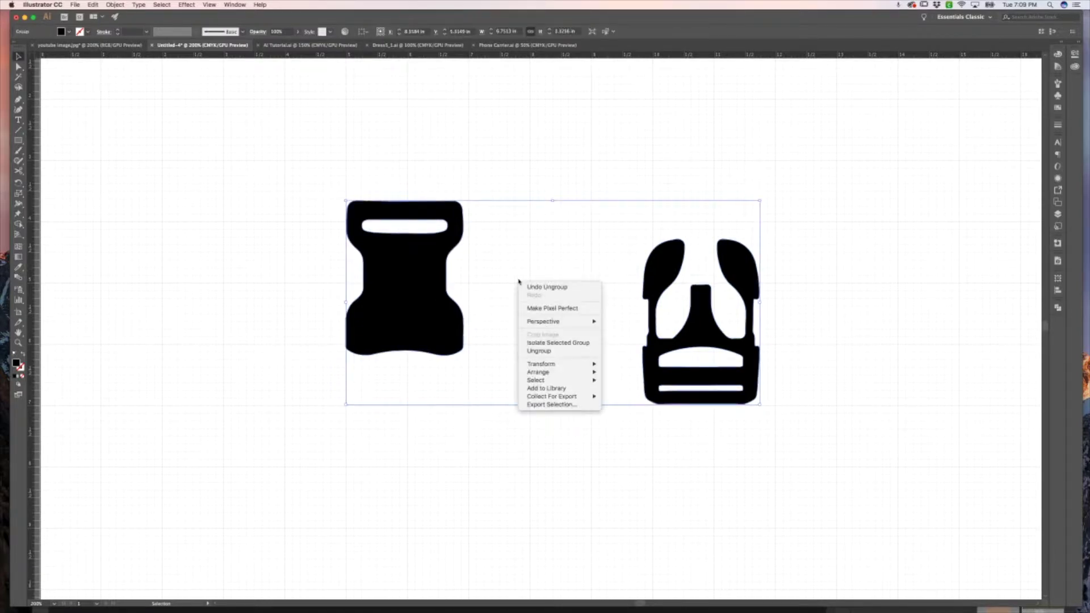
{"action": "left_click", "coordinate": [539, 351]}
{"action": "left_click", "coordinate": [458, 239]}
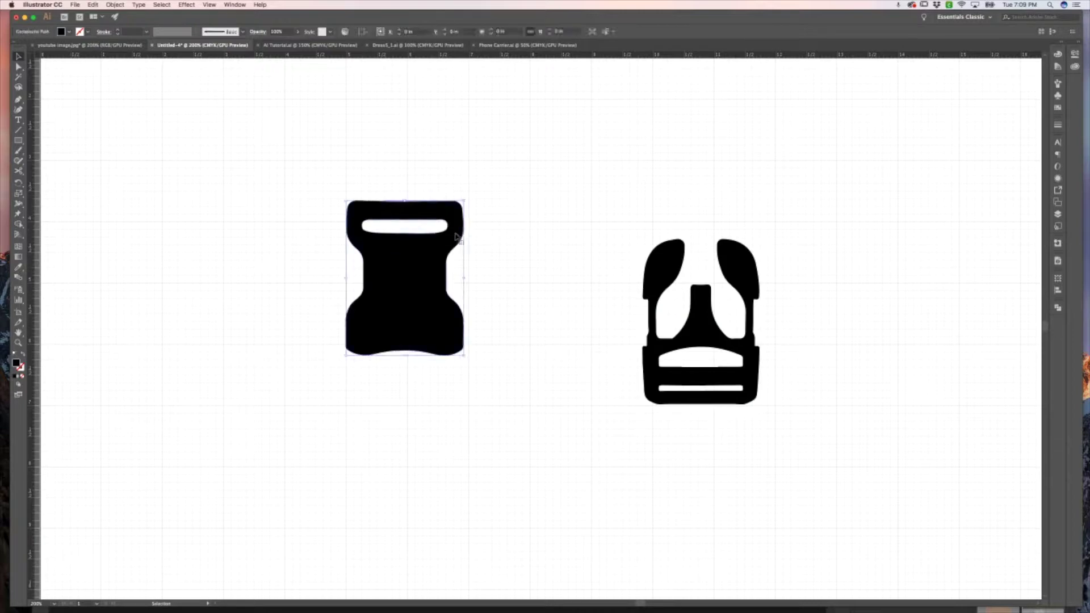
{"action": "left_click", "coordinate": [663, 254], "text": "shift"}
{"action": "left_click", "coordinate": [635, 248]}
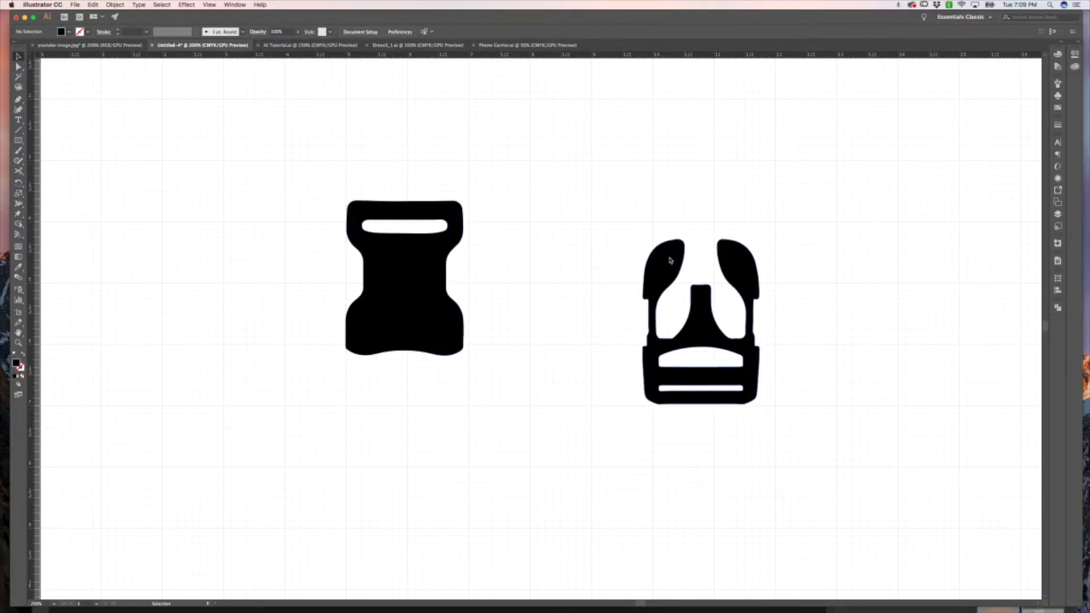
- Select every black-filled shape at once with the Magic Wand (Y)
{"action": "scroll", "coordinate": [670, 261], "scroll_direction": "right", "scroll_amount": 2}
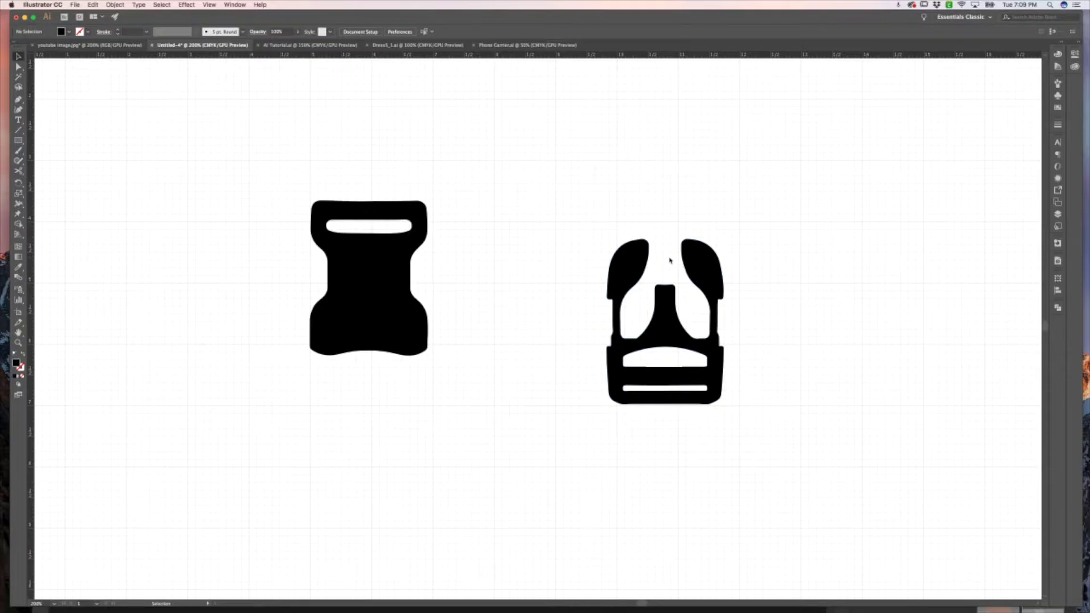
{"action": "key", "text": "y"}
{"action": "left_click", "coordinate": [626, 258]}
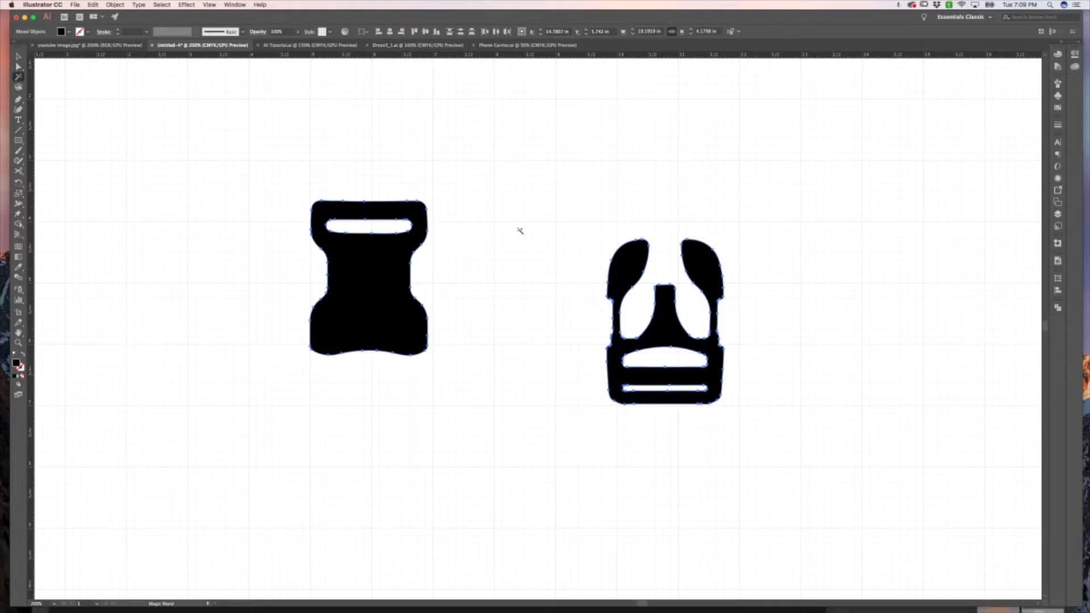
- Set both buckles to no fill with a black 1 pt stroke, then deselect
{"action": "left_click", "coordinate": [1055, 108]}
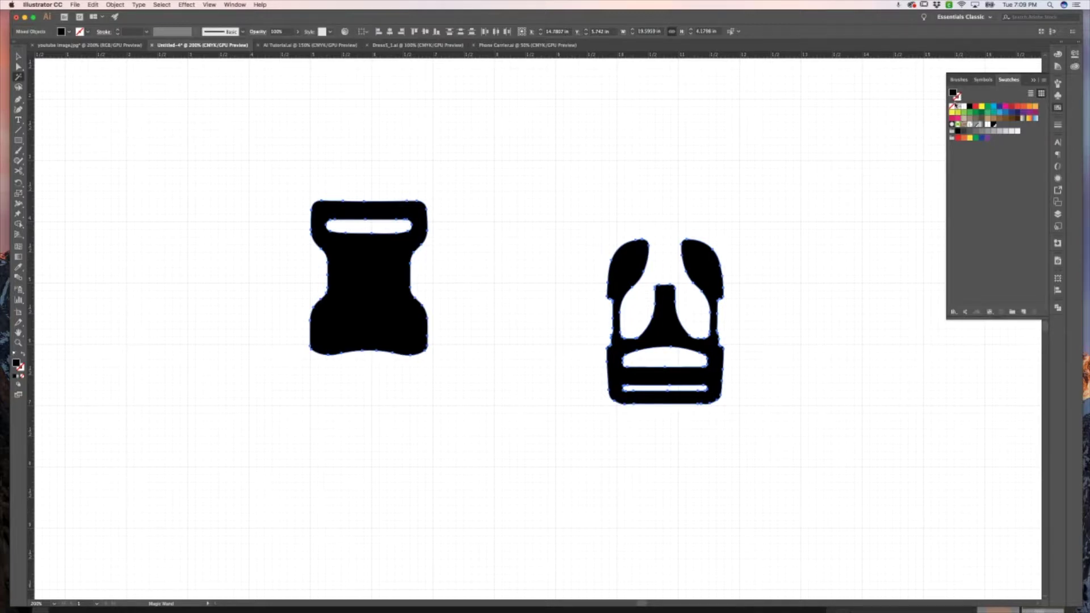
{"action": "left_click", "coordinate": [952, 109]}
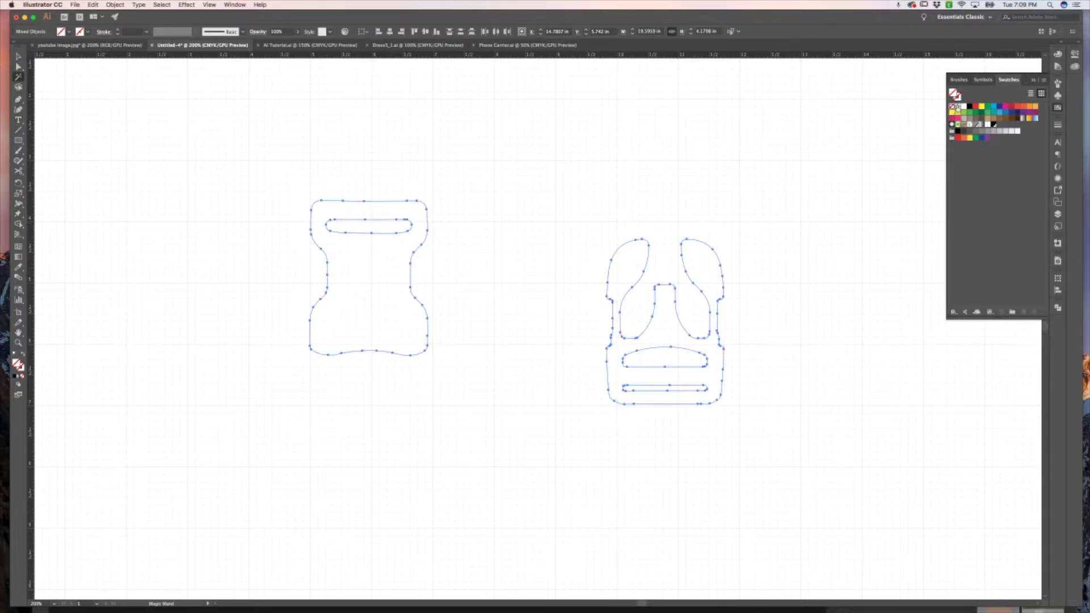
{"action": "key", "text": "x"}
{"action": "left_click", "coordinate": [969, 107]}
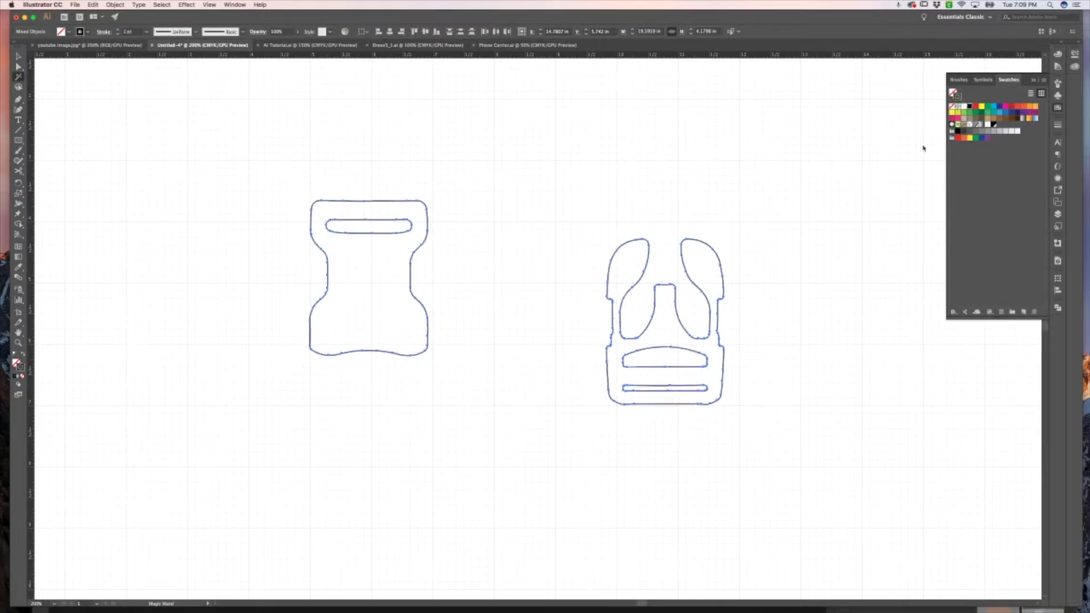
{"action": "key", "text": "v"}
{"action": "left_click", "coordinate": [731, 172]}
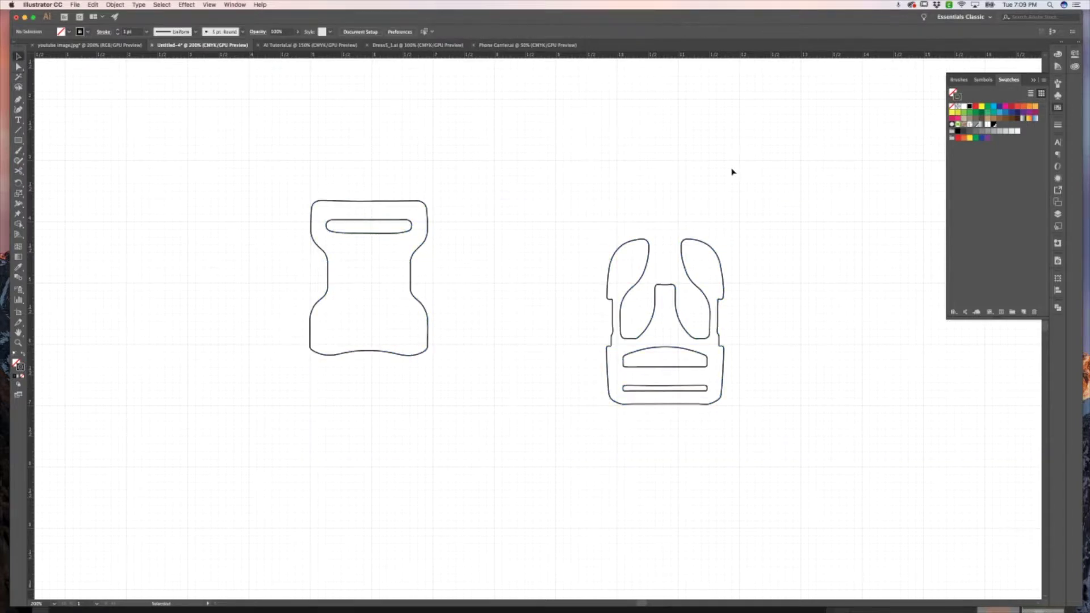
{"action": "scroll", "coordinate": [732, 172], "scroll_direction": "down", "scroll_amount": 2}
{"action": "scroll", "coordinate": [732, 172], "scroll_direction": "right", "scroll_amount": 3}
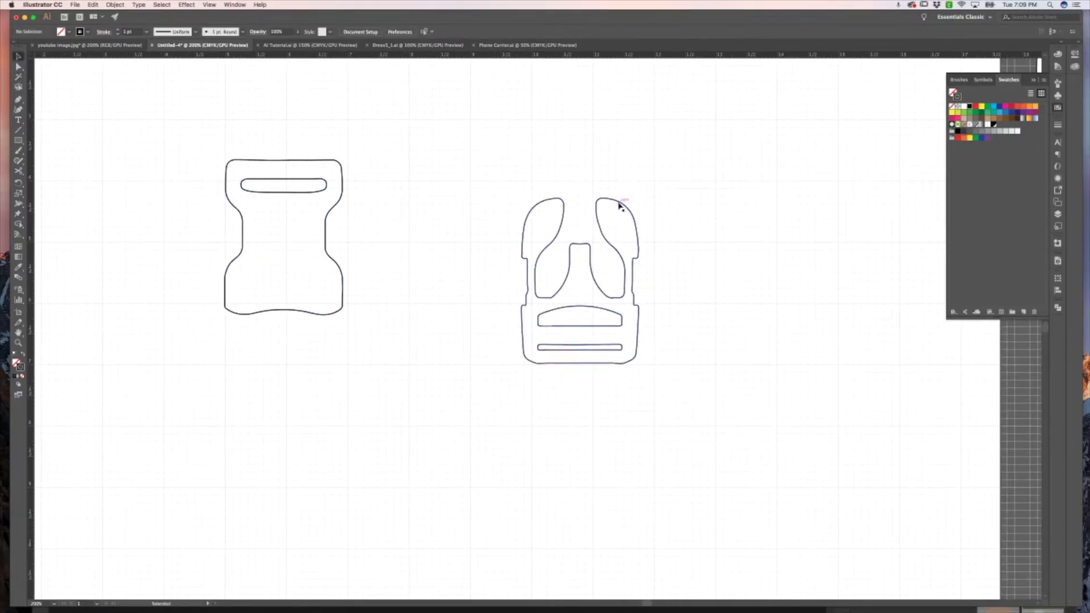
- Move the right outlined buckle up beside the left one
{"action": "left_click_drag", "start_coordinate": [620, 204], "coordinate": [479, 161]}
{"action": "left_click", "coordinate": [569, 165]}
{"action": "scroll", "coordinate": [569, 166], "scroll_direction": "up", "scroll_amount": 3}
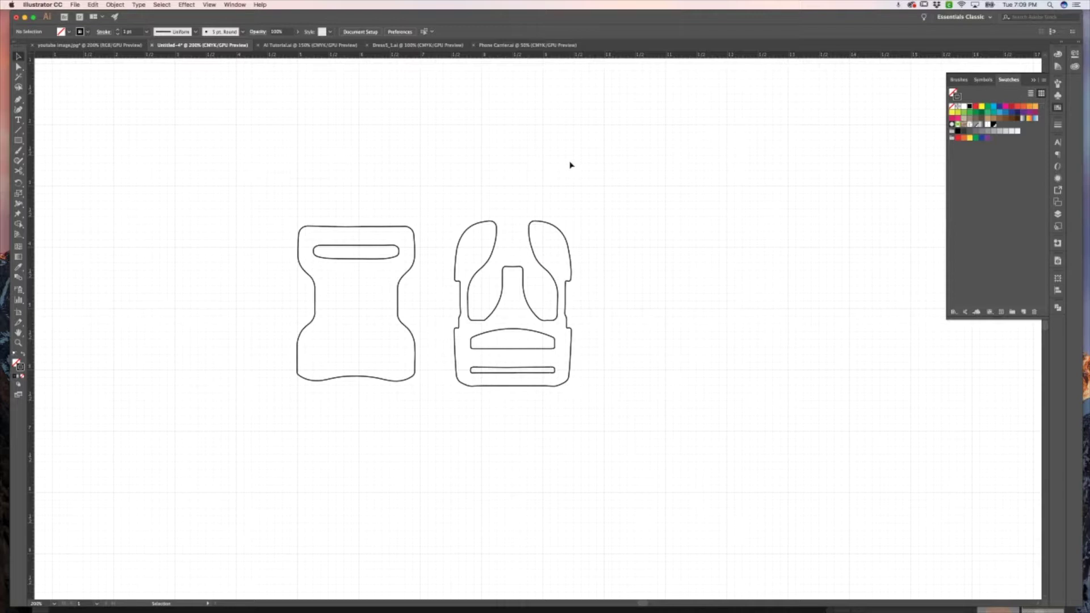
{"action": "scroll", "coordinate": [571, 164], "scroll_direction": "right", "scroll_amount": 10}
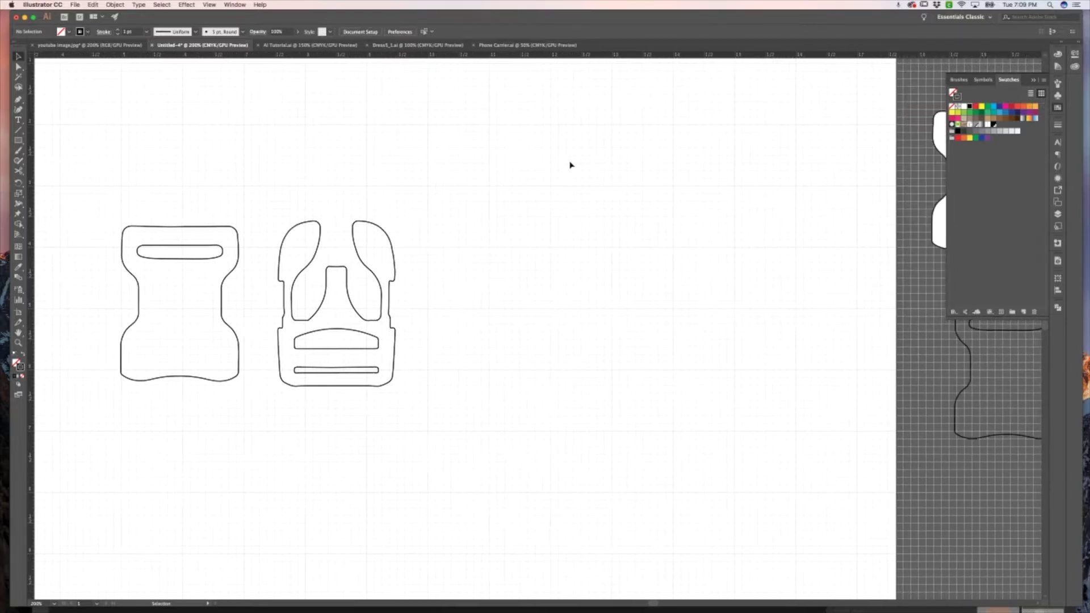
{"action": "scroll", "coordinate": [570, 165], "scroll_direction": "right", "scroll_amount": 7}
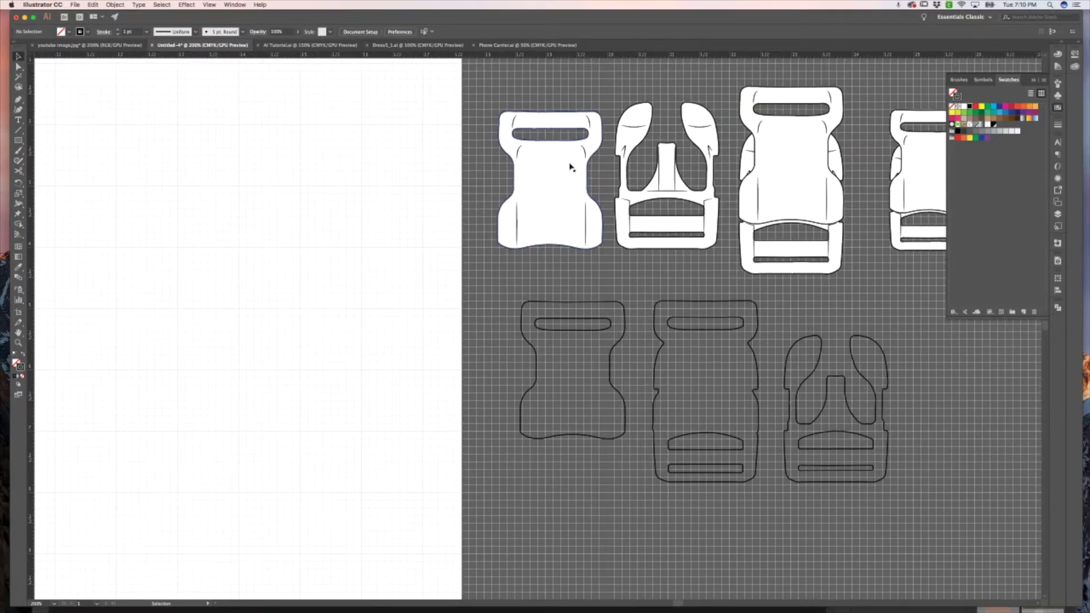
{"action": "key", "text": "ctrl+minus"}
{"action": "scroll", "coordinate": [607, 232], "scroll_direction": "down", "scroll_amount": 3}
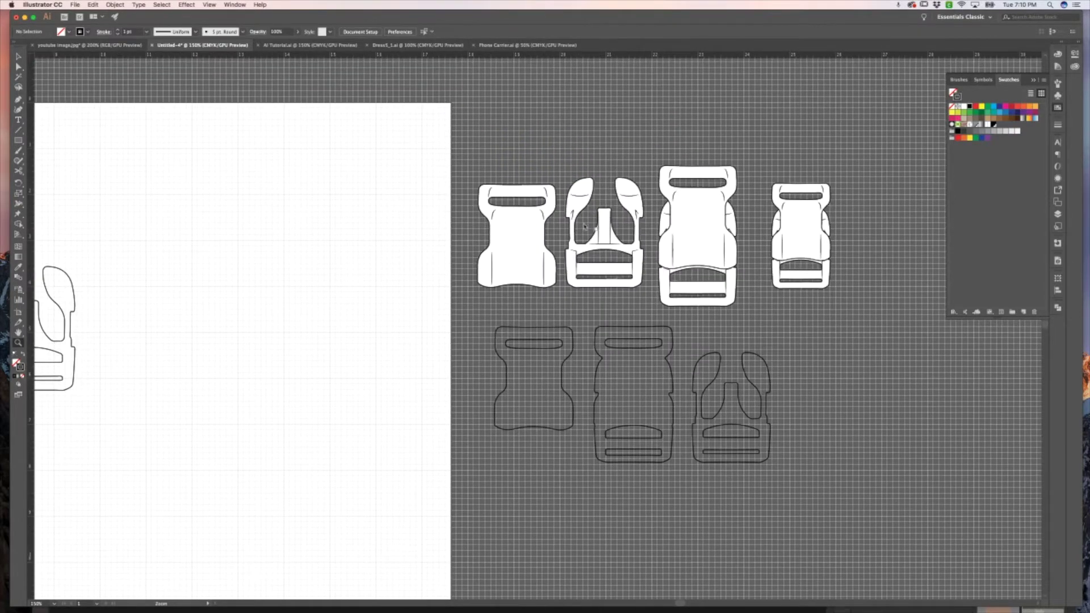
- Drag the row of four traced buckle drawings from the pasteboard to below the outlined buckles
{"action": "left_click", "coordinate": [802, 248]}
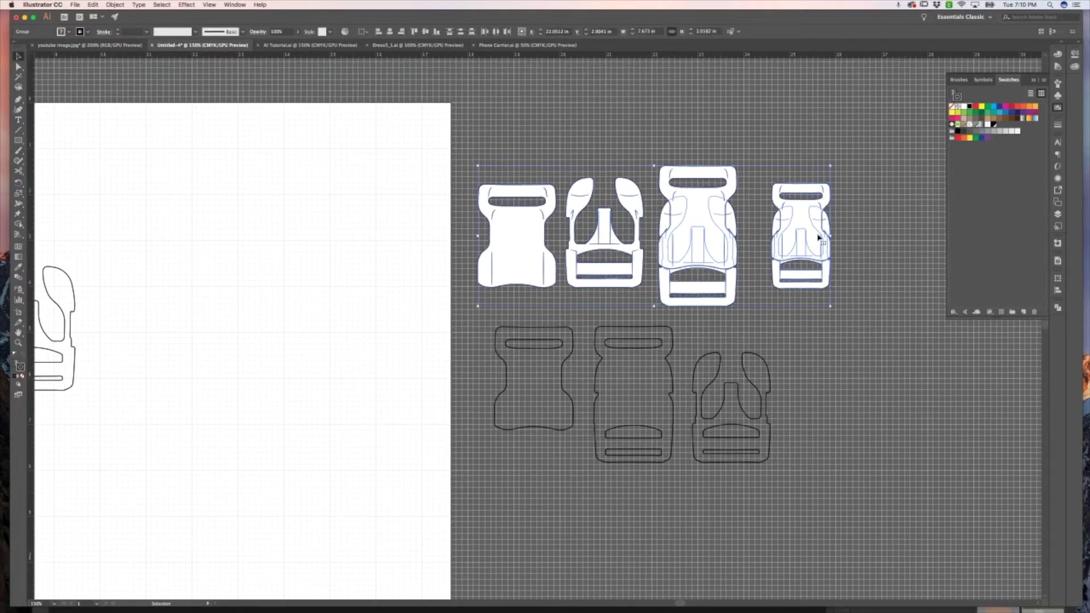
{"action": "scroll", "coordinate": [802, 248], "scroll_direction": "left", "scroll_amount": 2}
{"action": "left_click_drag", "start_coordinate": [727, 250], "coordinate": [182, 469]}
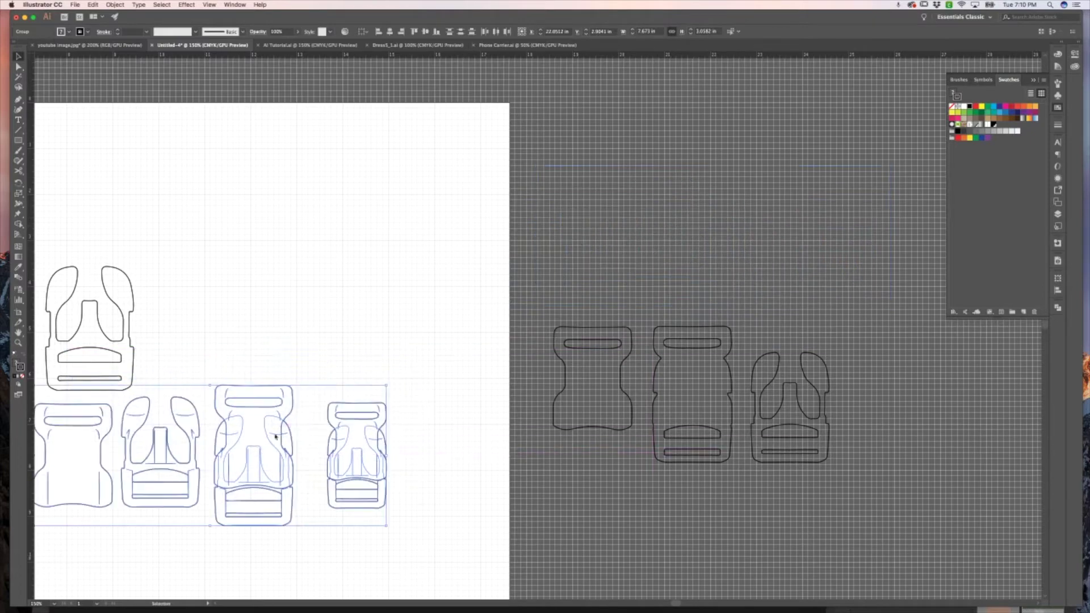
{"action": "scroll", "coordinate": [305, 307], "scroll_direction": "left", "scroll_amount": 6}
{"action": "scroll", "coordinate": [309, 281], "scroll_direction": "left", "scroll_amount": 10}
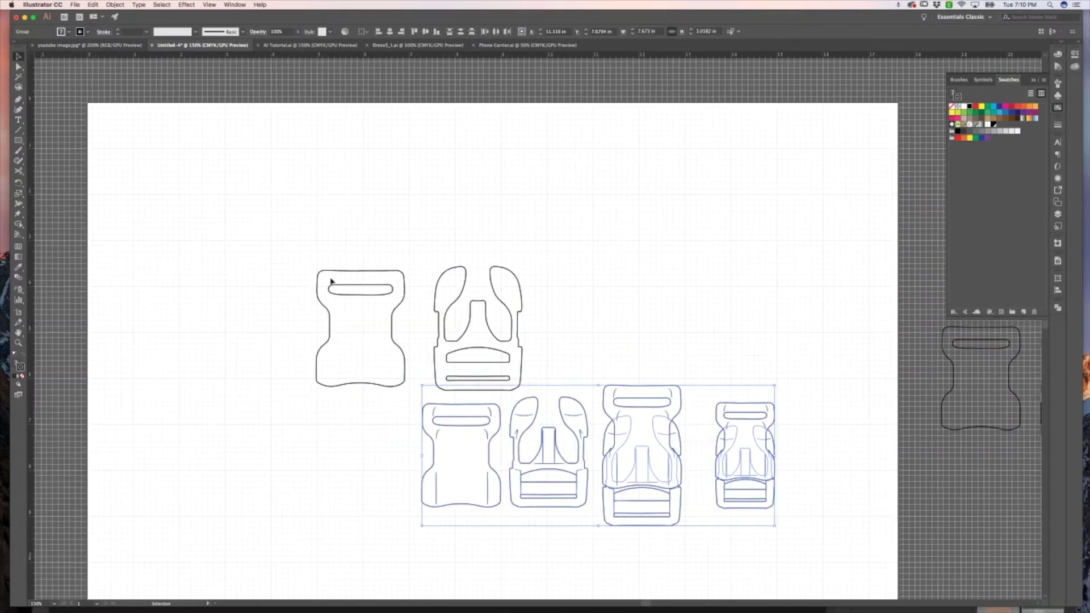
{"action": "scroll", "coordinate": [331, 281], "scroll_direction": "left", "scroll_amount": 1}
{"action": "scroll", "coordinate": [330, 281], "scroll_direction": "down", "scroll_amount": 4}
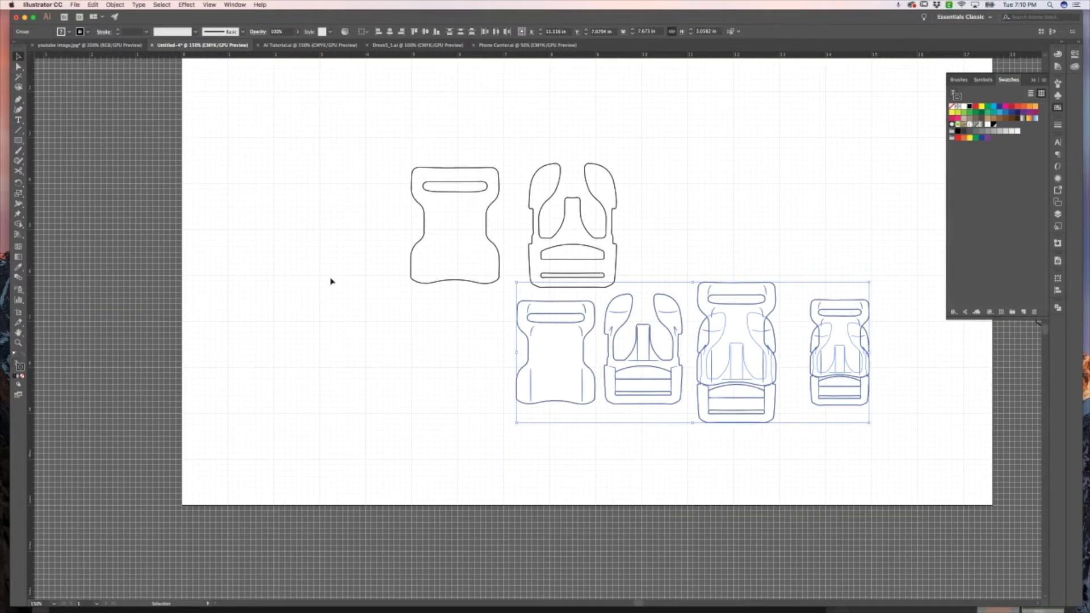
{"action": "scroll", "coordinate": [331, 280], "scroll_direction": "right", "scroll_amount": 2}
{"action": "left_click_drag", "start_coordinate": [629, 313], "coordinate": [509, 342]}
{"action": "left_click", "coordinate": [667, 209]}
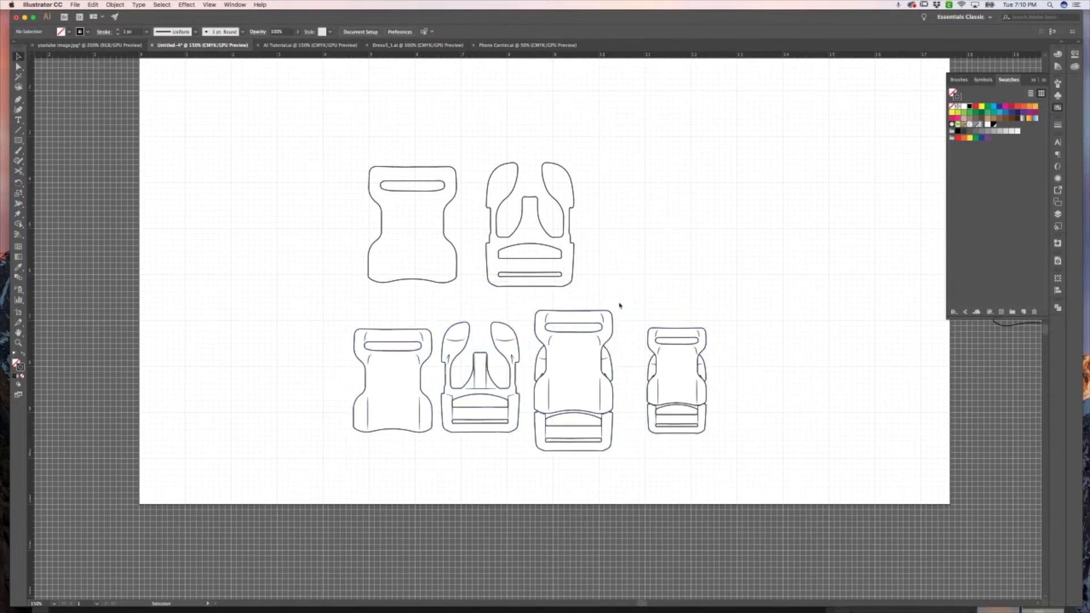
- Zoom the buckle drawings to 400% and select the tall middle buckle
{"action": "key", "text": "z"}
{"action": "left_click_drag", "start_coordinate": [488, 391], "coordinate": [550, 314]}
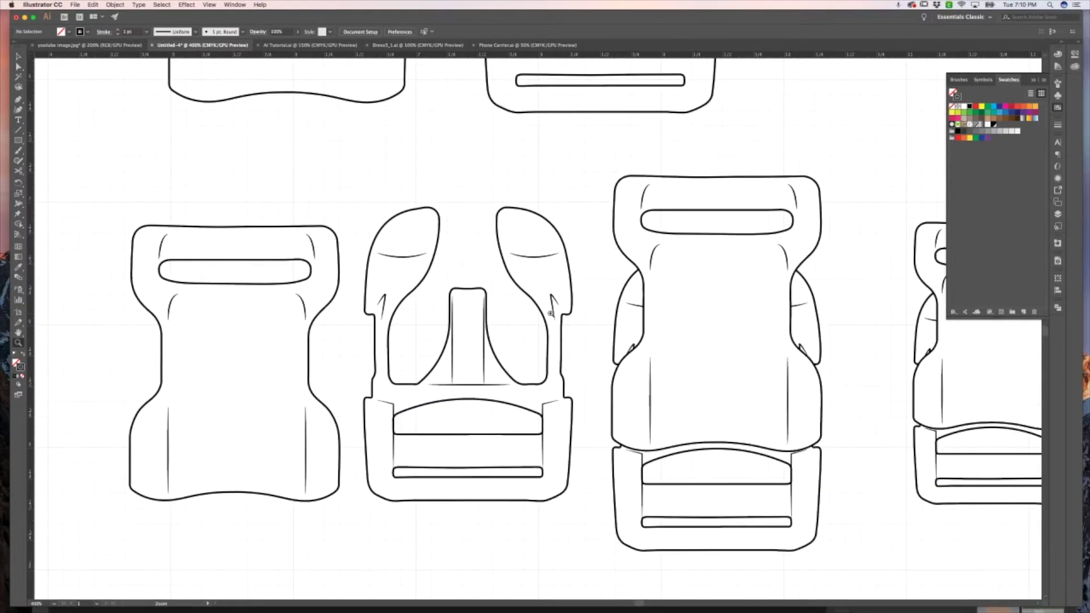
{"action": "key", "text": "v"}
{"action": "scroll", "coordinate": [526, 309], "scroll_direction": "right", "scroll_amount": 5}
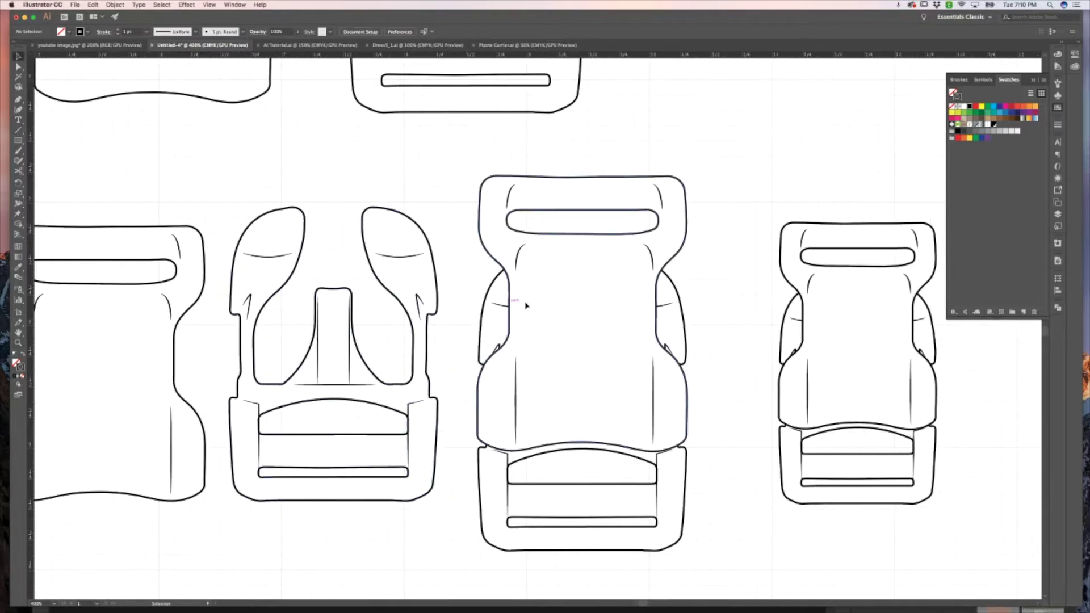
{"action": "left_click", "coordinate": [525, 306]}
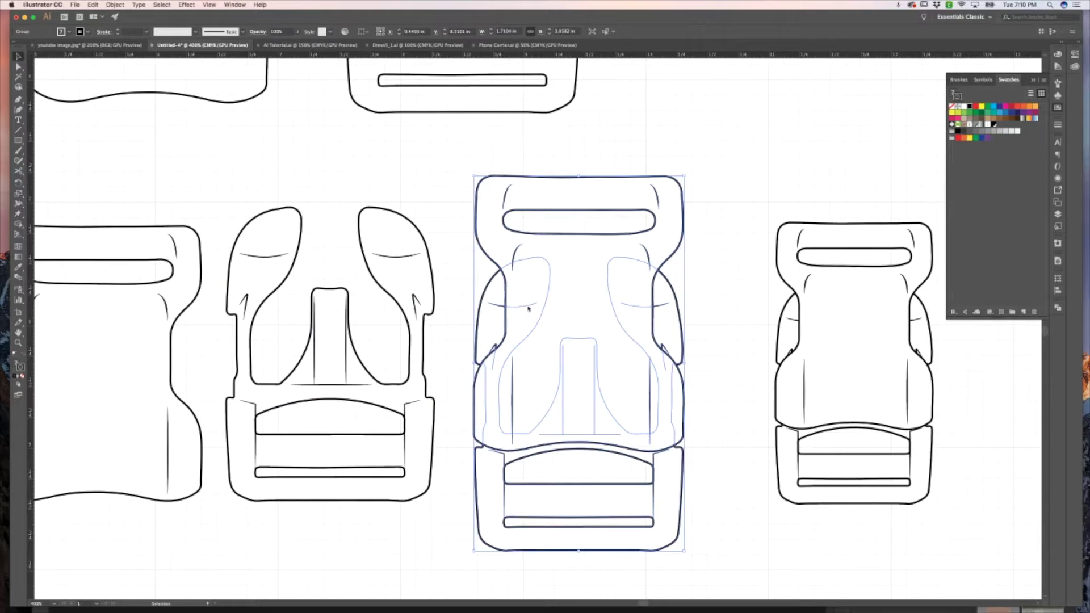
- Inspect the tapered width profile of the left-ear curve's stroke, then zoom out to 200%
{"action": "left_click", "coordinate": [726, 297]}
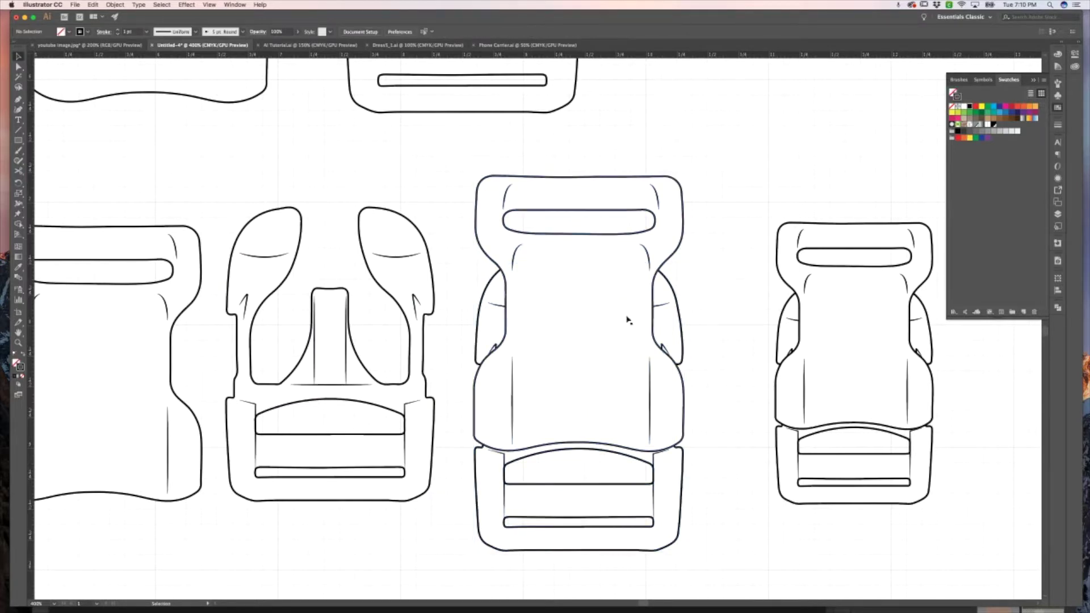
{"action": "scroll", "coordinate": [615, 308], "scroll_direction": "left", "scroll_amount": 5}
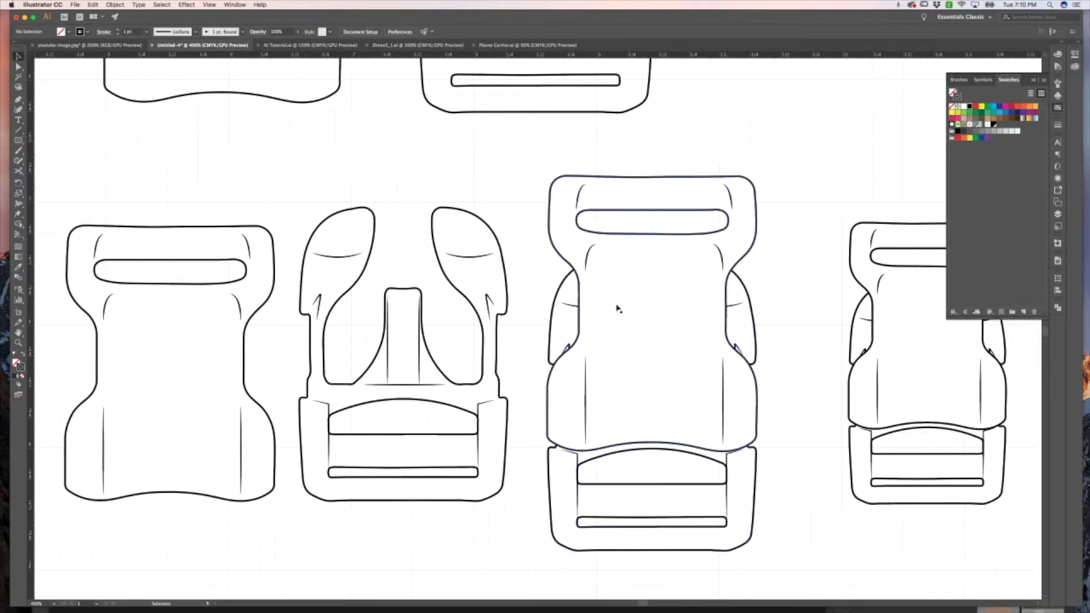
{"action": "key", "text": "a"}
{"action": "left_click", "coordinate": [379, 258]}
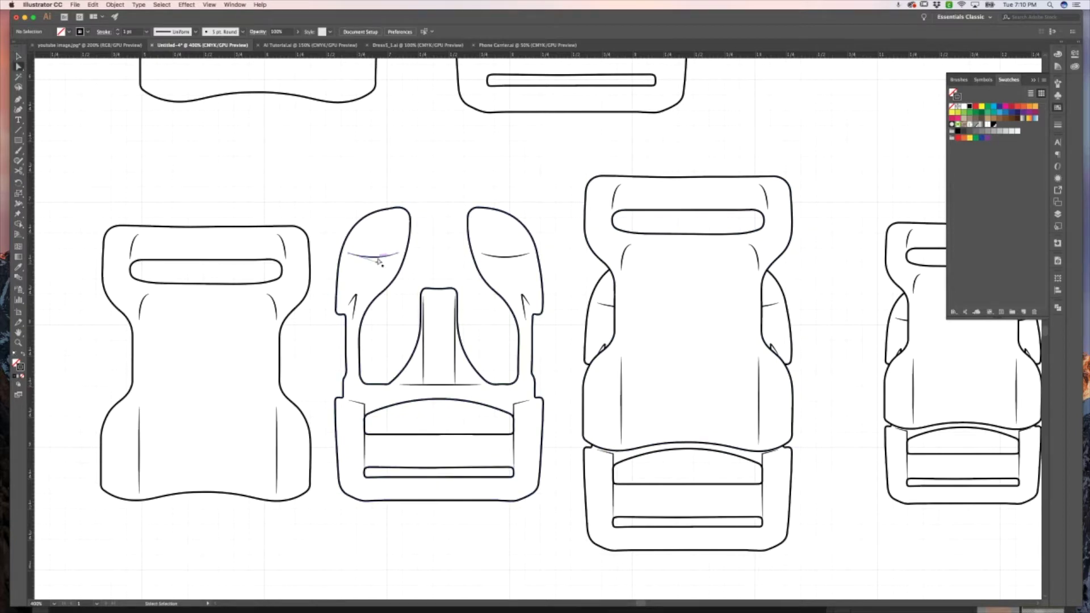
{"action": "left_click", "coordinate": [1057, 124]}
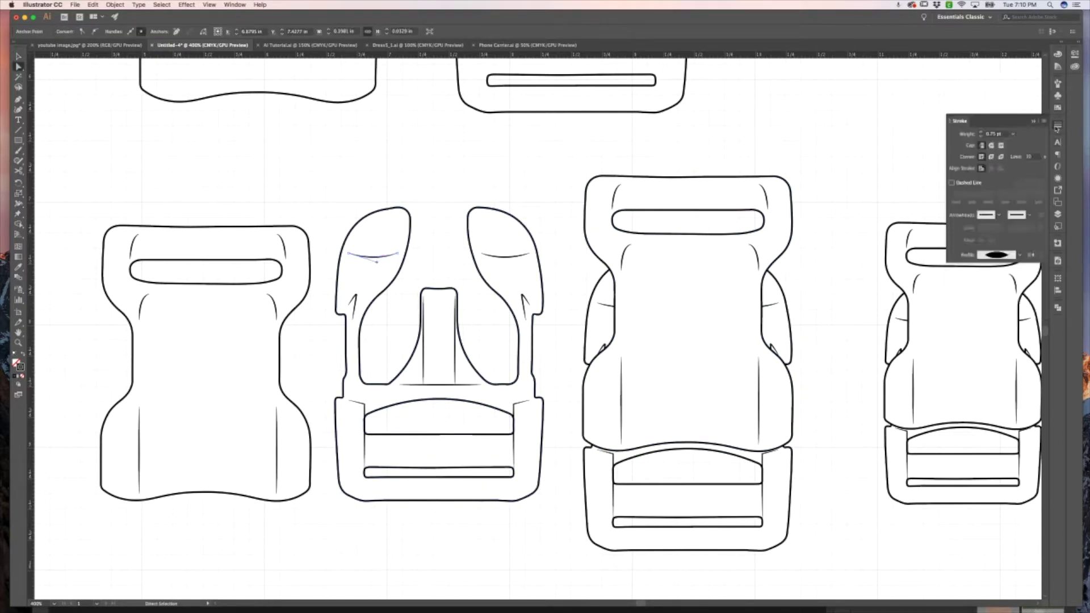
{"action": "left_click", "coordinate": [1020, 255]}
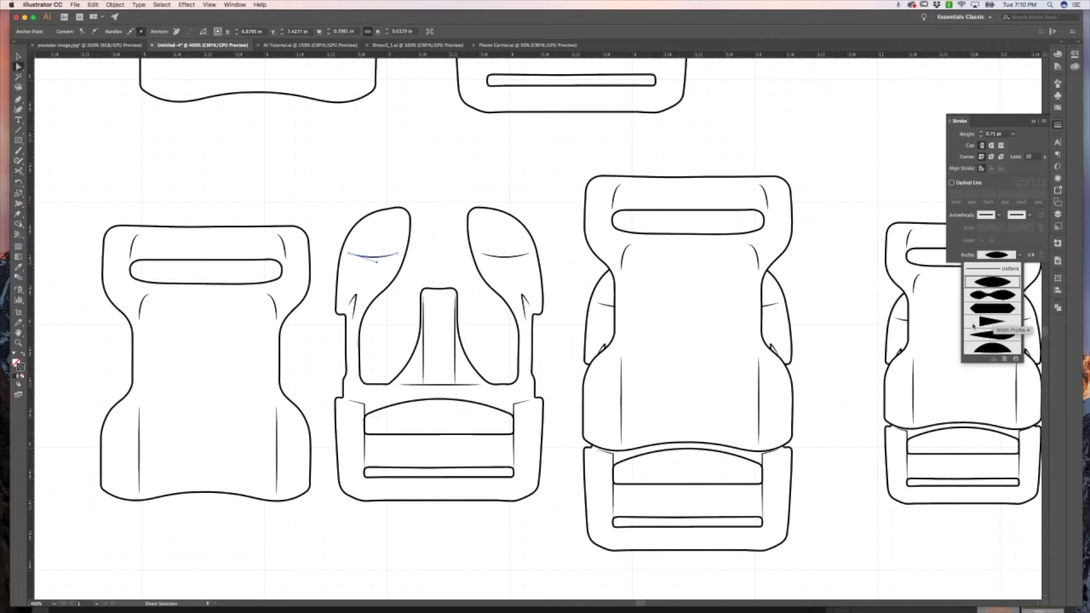
{"action": "left_click", "coordinate": [851, 315]}
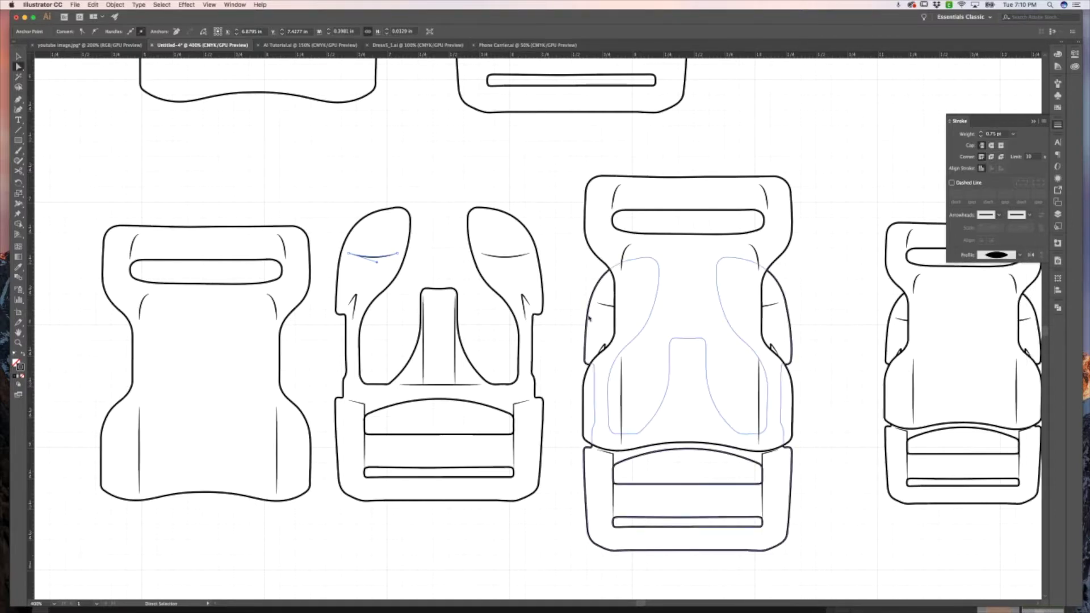
{"action": "key", "text": "z"}
{"action": "left_click", "coordinate": [570, 319], "text": "alt"}
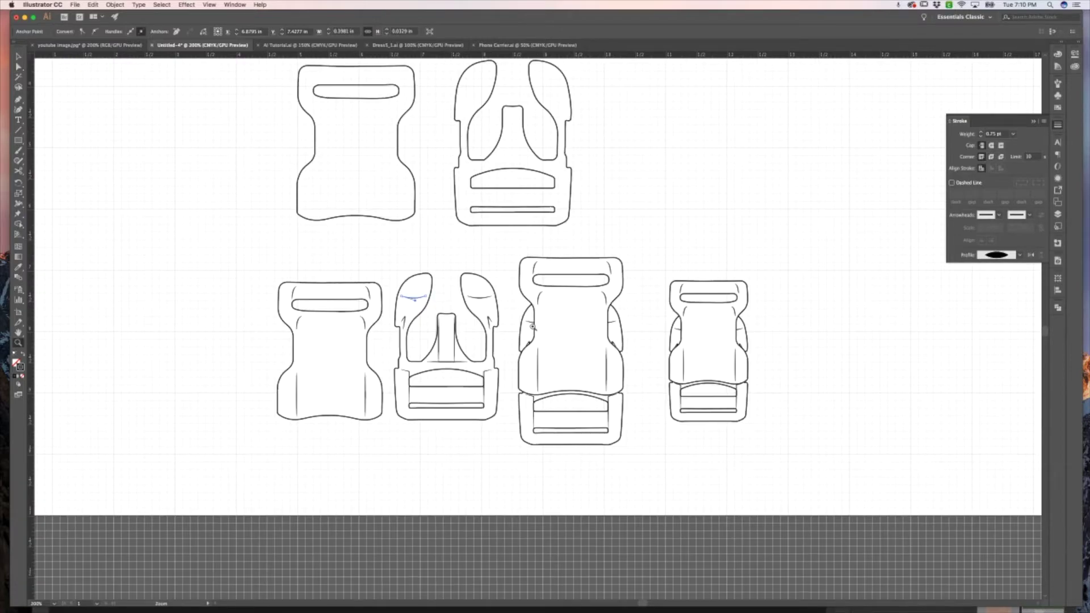
{"action": "left_click", "coordinate": [542, 323], "text": "alt"}
{"action": "scroll", "coordinate": [545, 315], "scroll_direction": "up", "scroll_amount": 2}
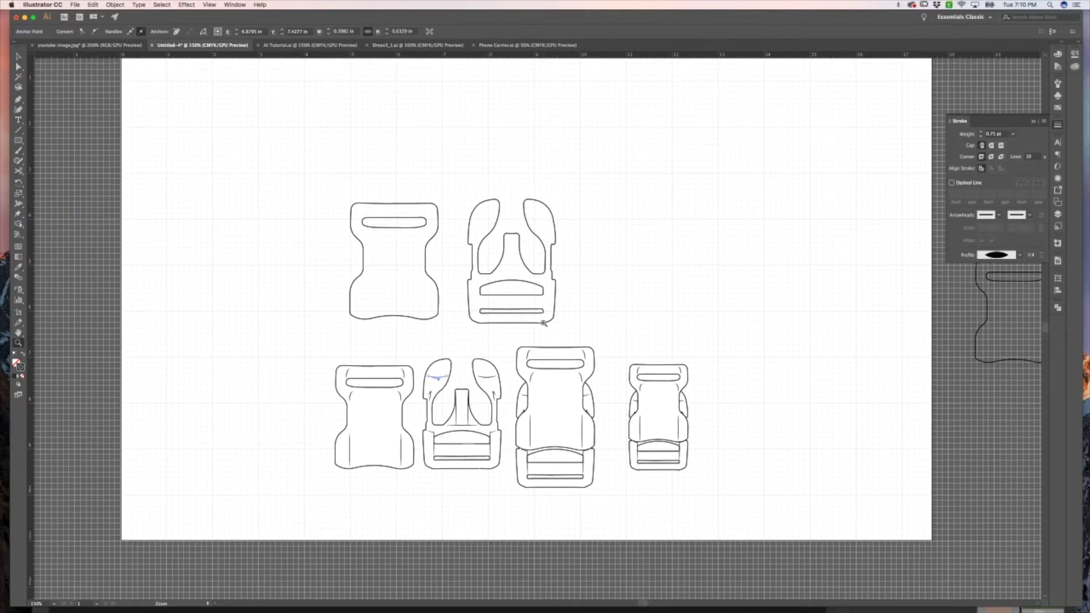
{"action": "key", "text": "v"}
{"action": "left_click", "coordinate": [582, 293]}
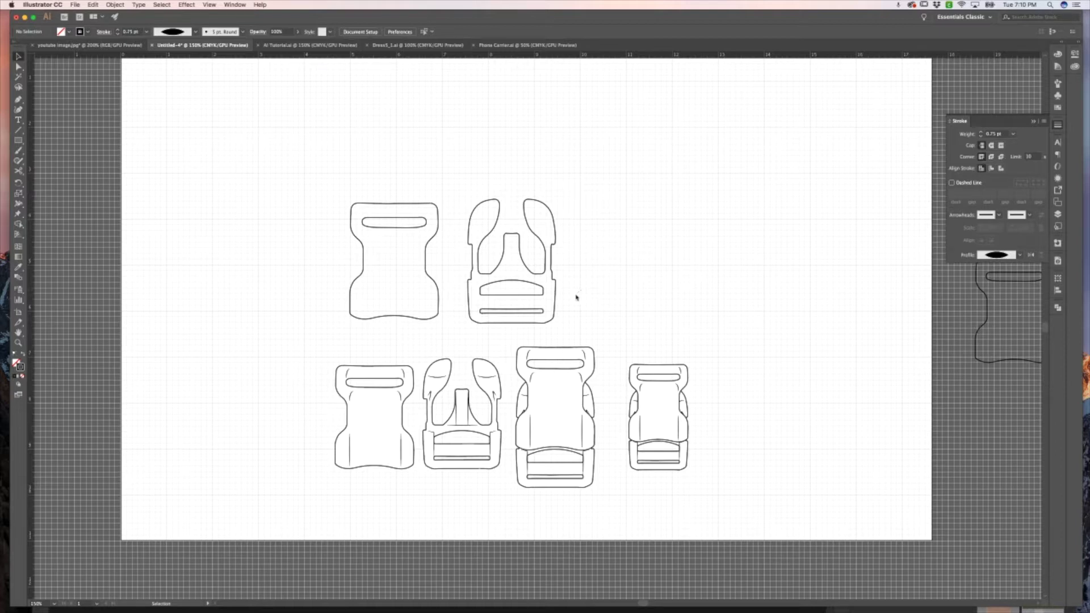
{"action": "scroll", "coordinate": [577, 296], "scroll_direction": "right", "scroll_amount": 5}
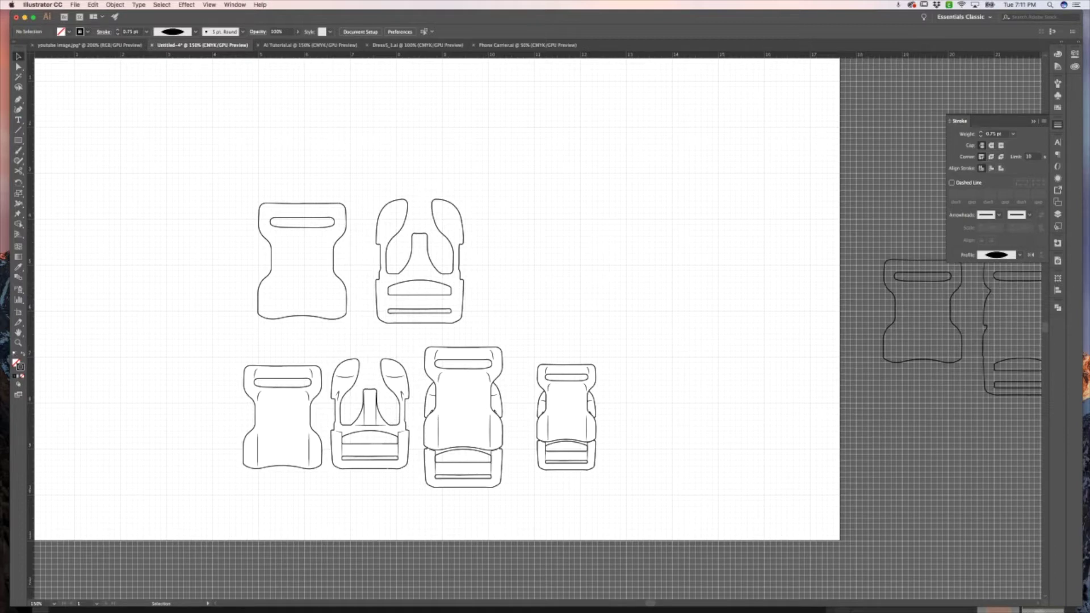
{"action": "scroll", "coordinate": [699, 289], "scroll_direction": "up", "scroll_amount": 3}
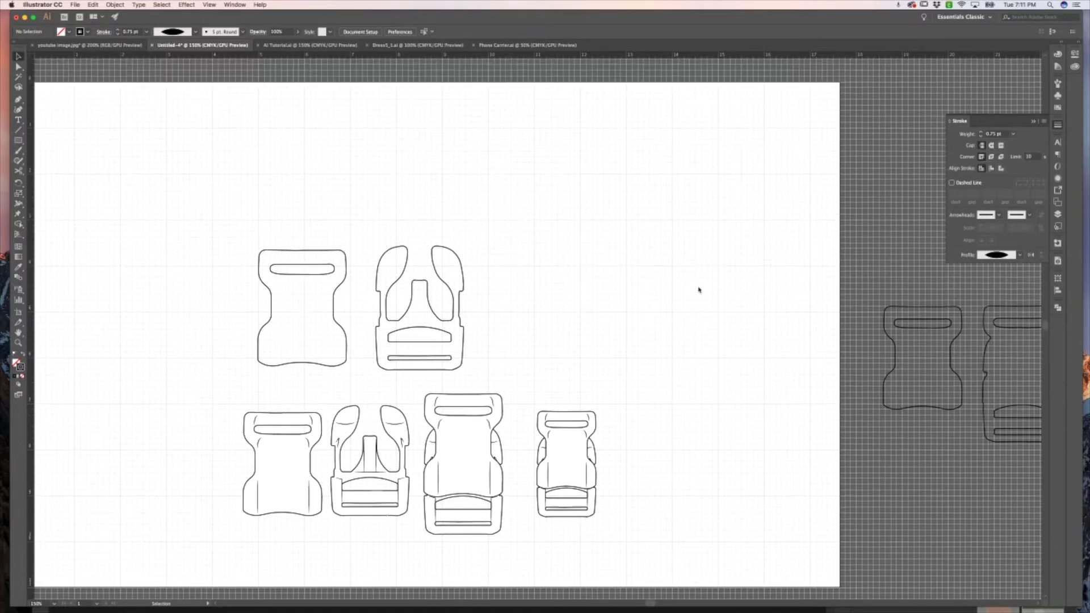
{"action": "scroll", "coordinate": [698, 290], "scroll_direction": "left", "scroll_amount": 3}
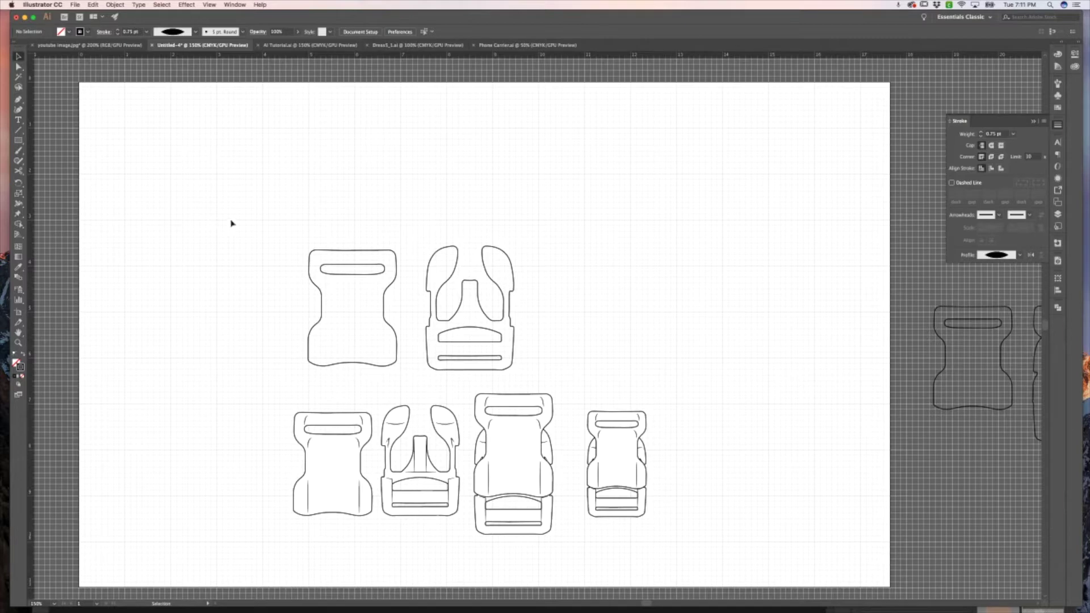
{"action": "left_click_drag", "start_coordinate": [232, 222], "coordinate": [782, 542]}
- Delete the six selected buckle drawings and type 'Flower' as new point text
{"action": "key", "text": "Delete"}
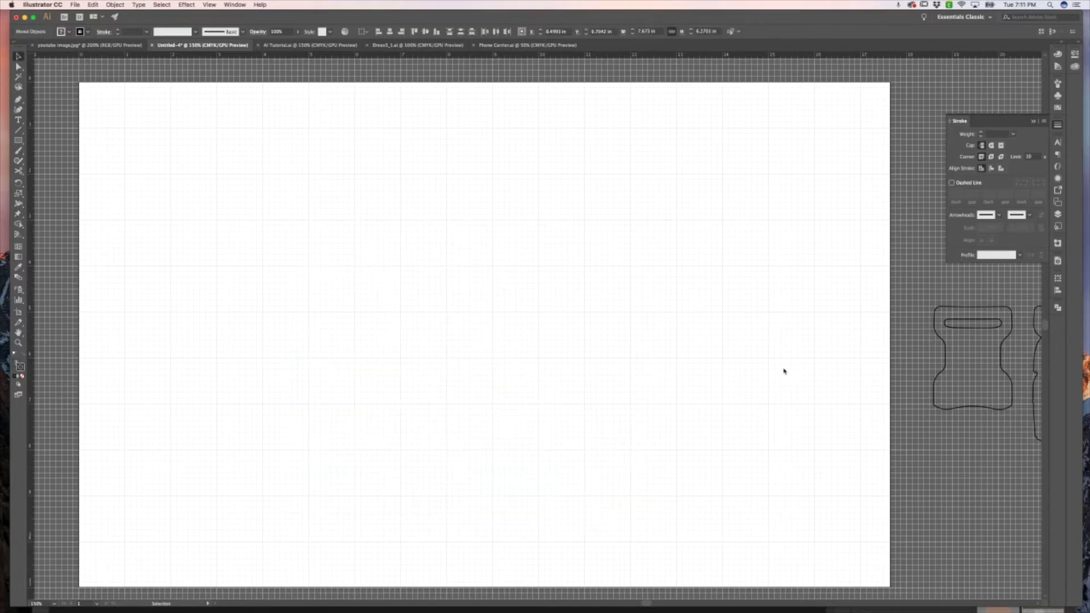
{"action": "key", "text": "t"}
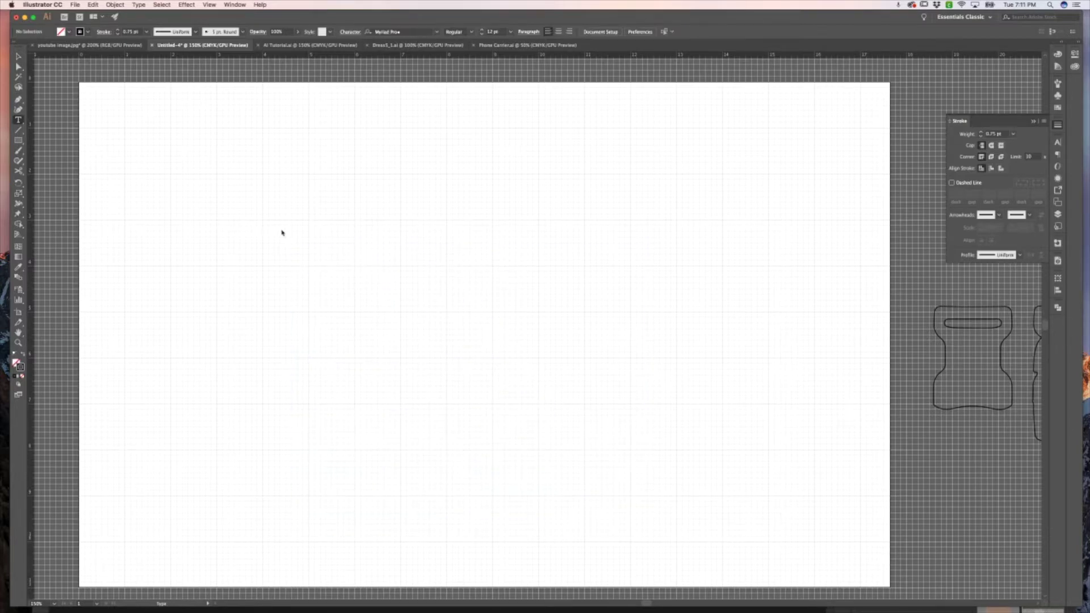
{"action": "left_click", "coordinate": [298, 237]}
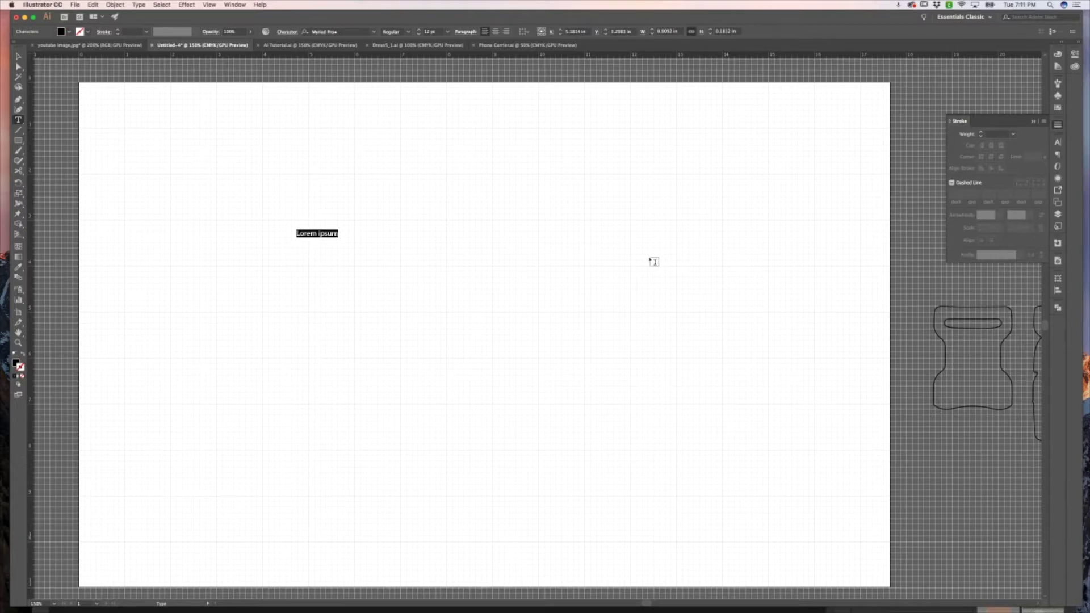
{"action": "type", "text": "Flower"}
{"action": "key", "text": "Escape"}
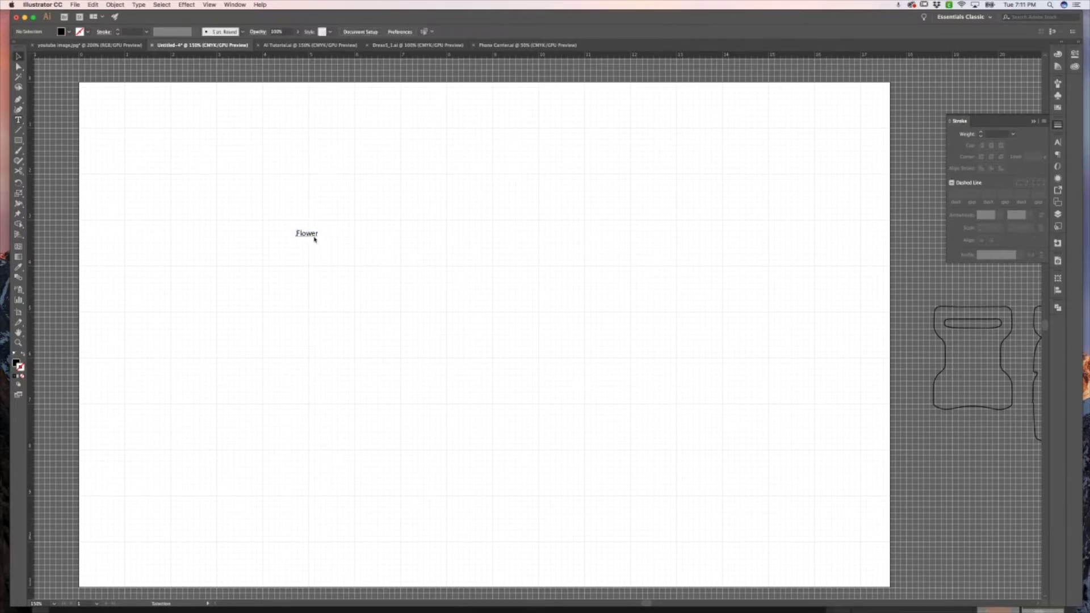
- Scale the Flower text up greatly and set it in the Painted Paradise font
{"action": "left_click", "coordinate": [315, 239]}
{"action": "left_click_drag", "start_coordinate": [318, 239], "coordinate": [606, 348]}
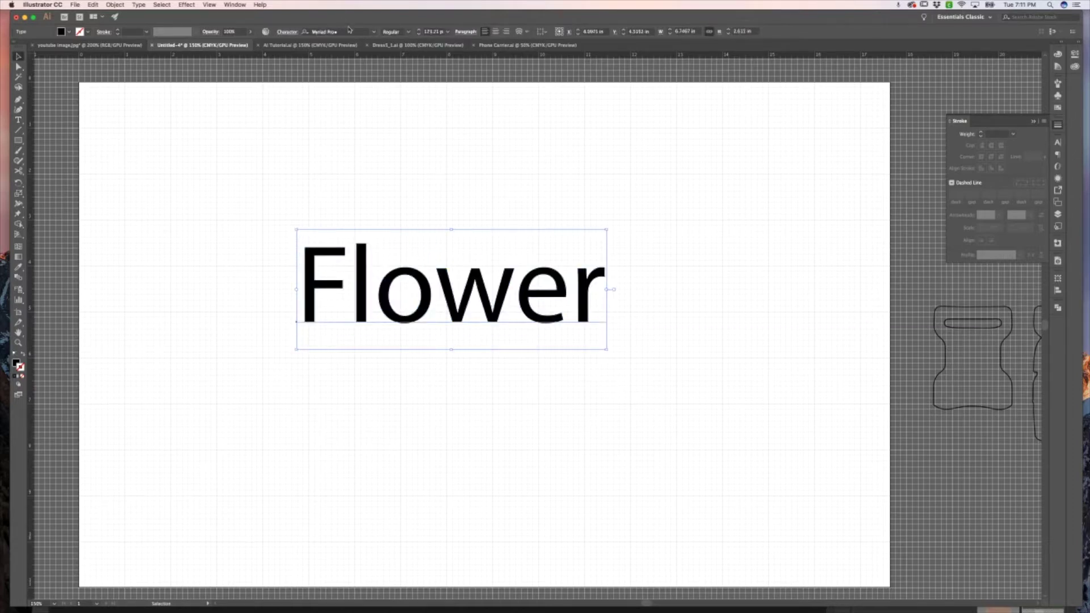
{"action": "left_click", "coordinate": [375, 34]}
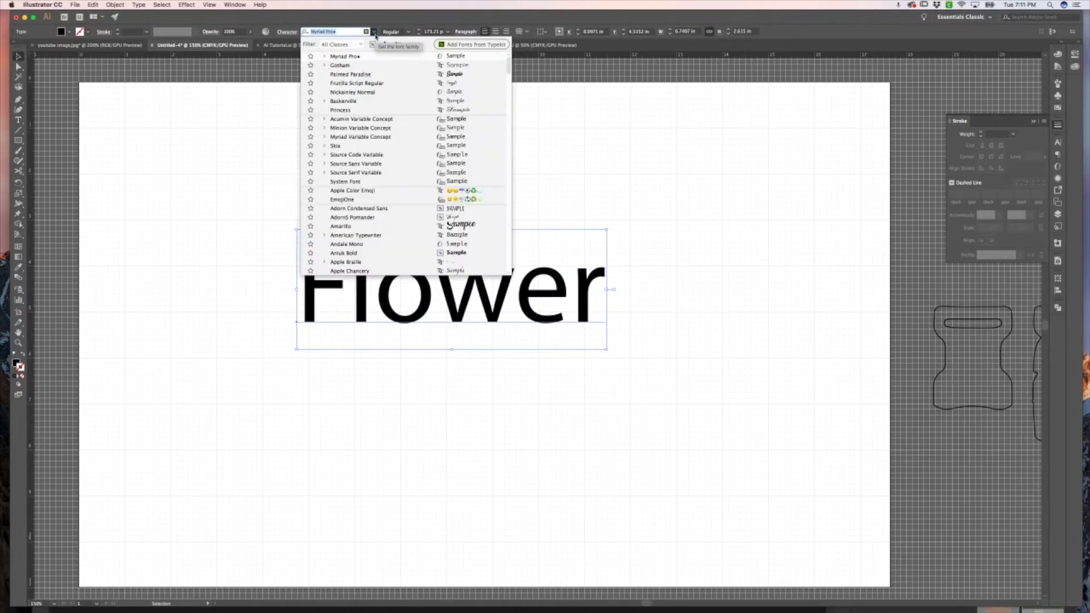
{"action": "left_click", "coordinate": [366, 74]}
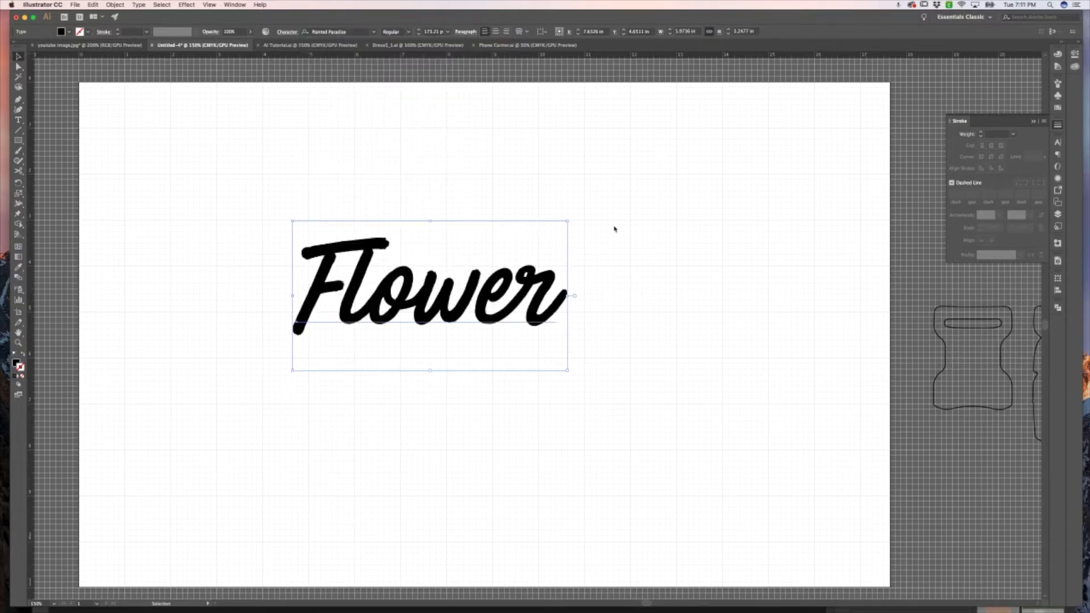
{"action": "left_click", "coordinate": [612, 231]}
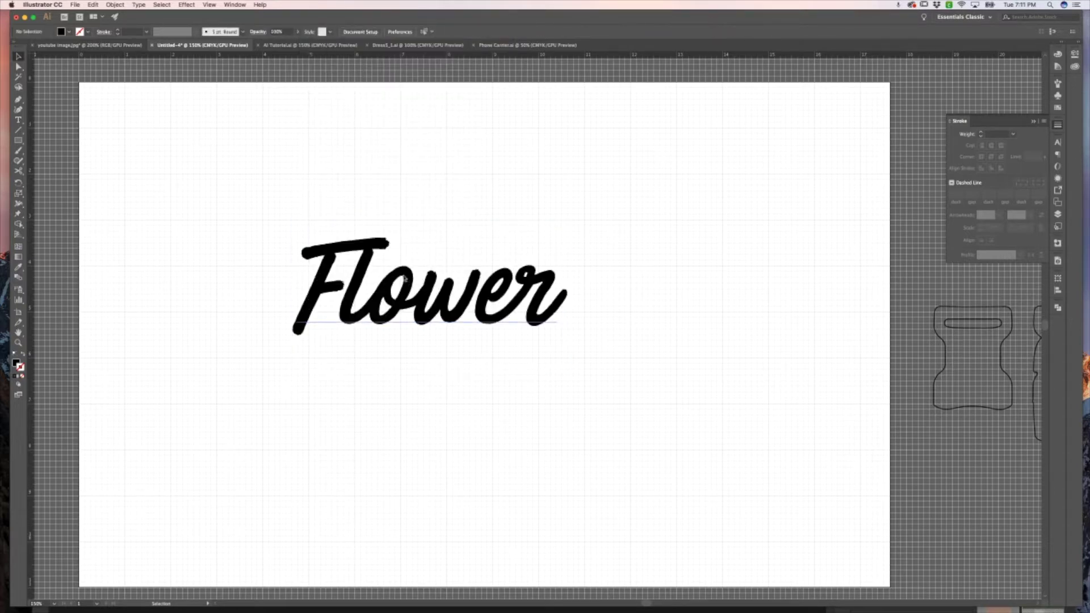
{"action": "left_click", "coordinate": [405, 278]}
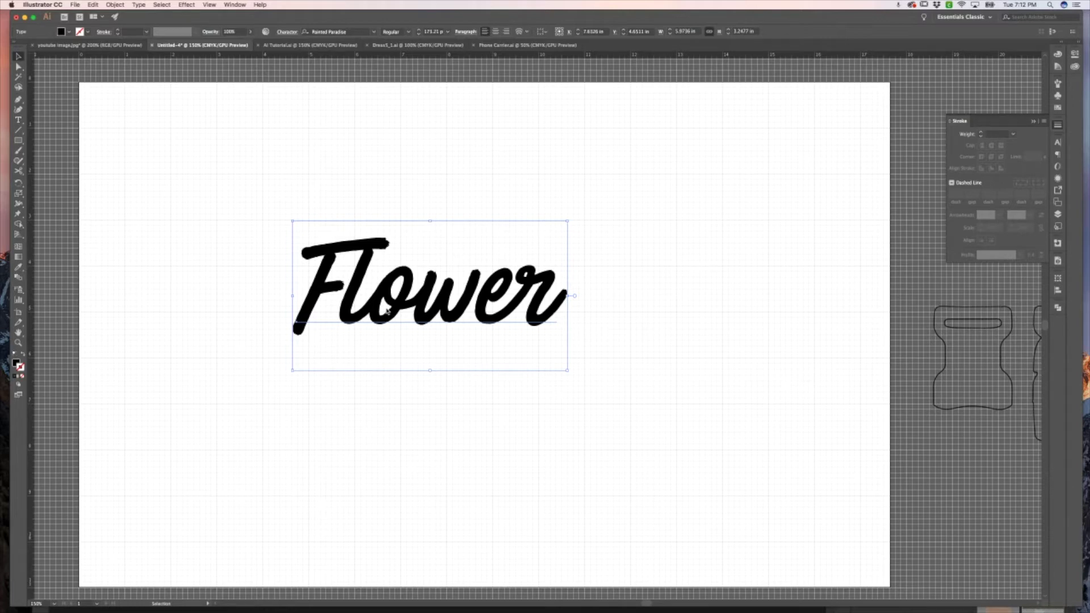
{"action": "left_click", "coordinate": [601, 298]}
{"action": "left_click", "coordinate": [433, 293]}
- Expand the Flower text with Object and Fill checked
{"action": "left_click", "coordinate": [111, 5]}
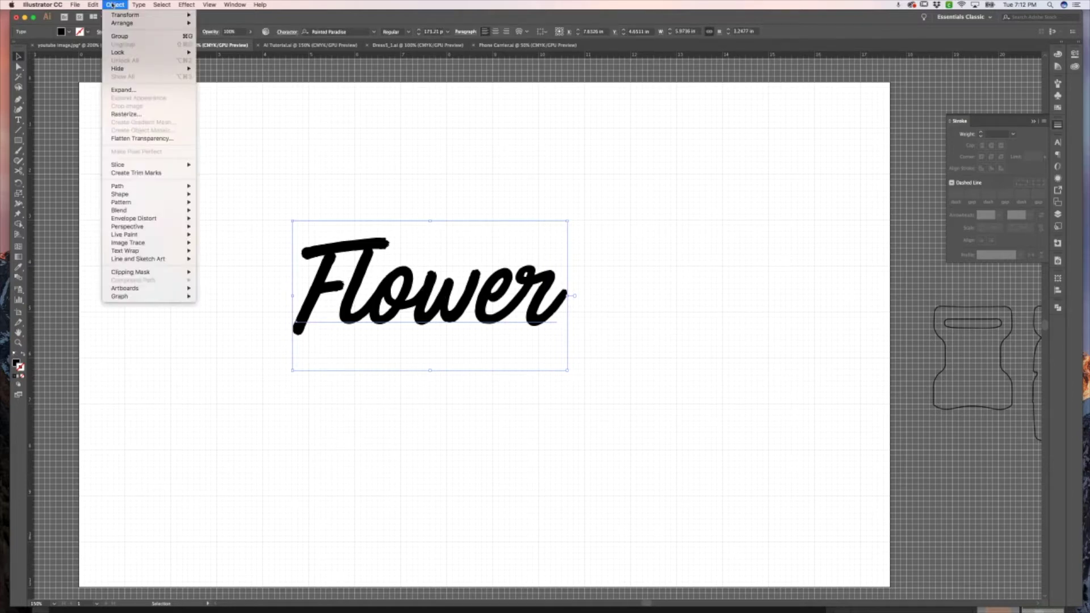
{"action": "left_click", "coordinate": [123, 89]}
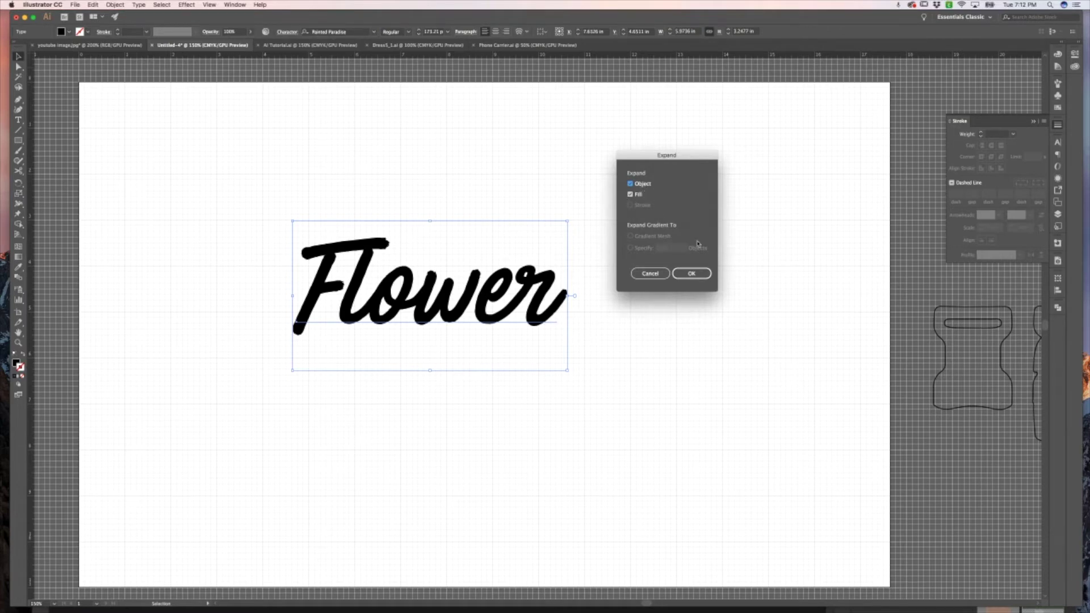
{"action": "left_click", "coordinate": [691, 273]}
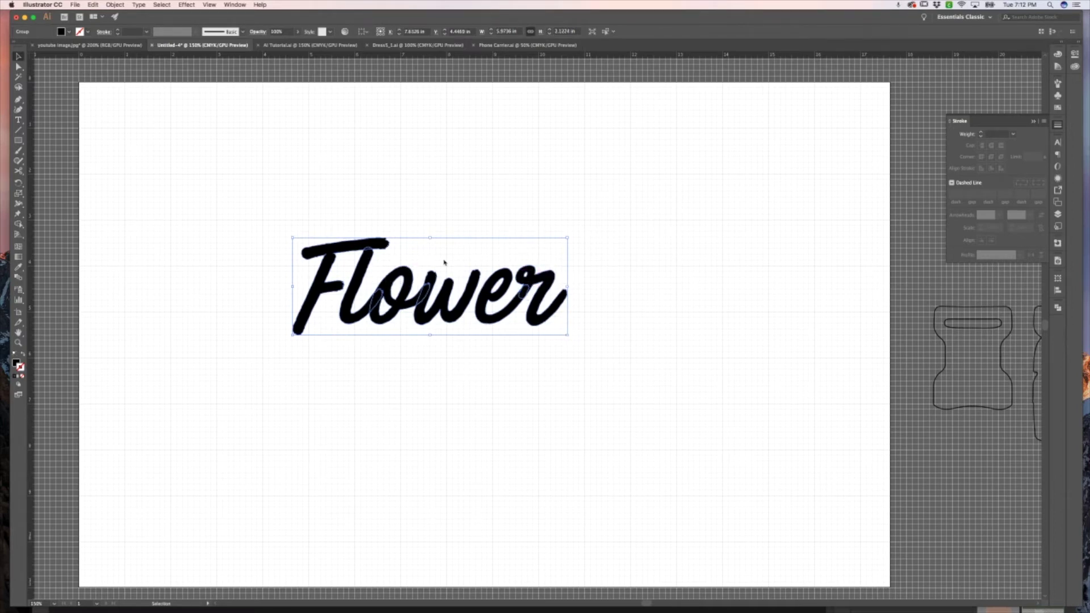
- Zoom in to 300% on the Flower lettering and select the expanded group
{"action": "key", "text": "z"}
{"action": "left_click", "coordinate": [476, 344]}
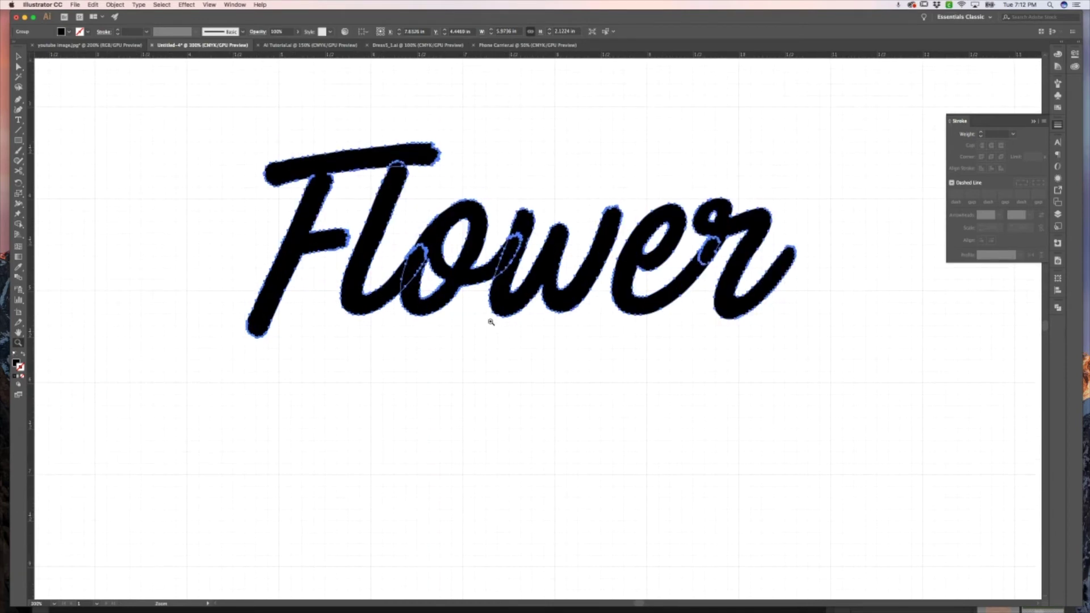
{"action": "scroll", "coordinate": [491, 322], "scroll_direction": "right", "scroll_amount": 3}
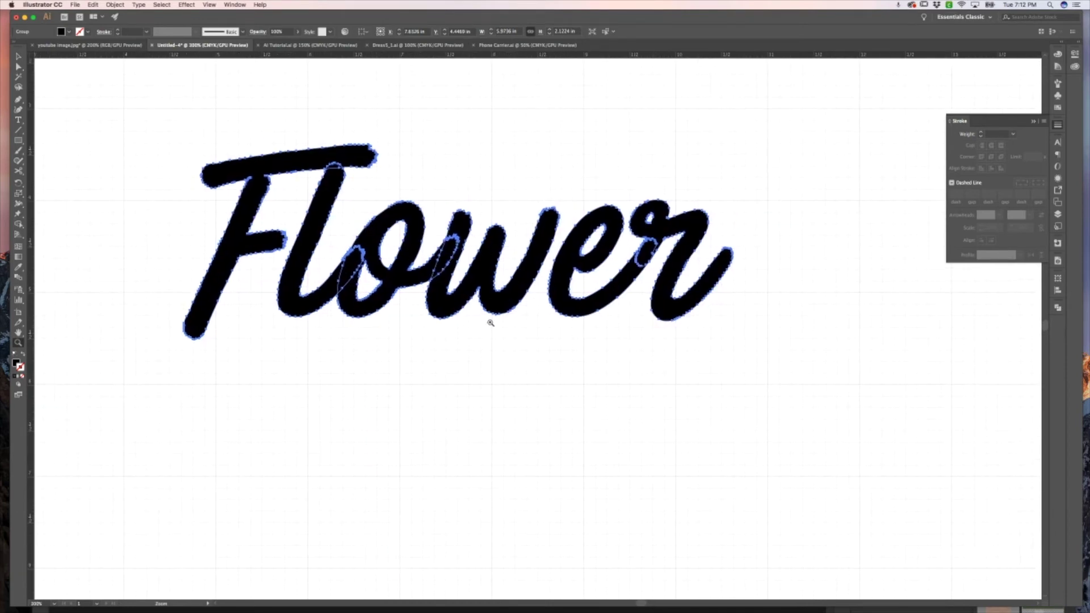
{"action": "key", "text": "v"}
{"action": "left_click", "coordinate": [520, 191]}
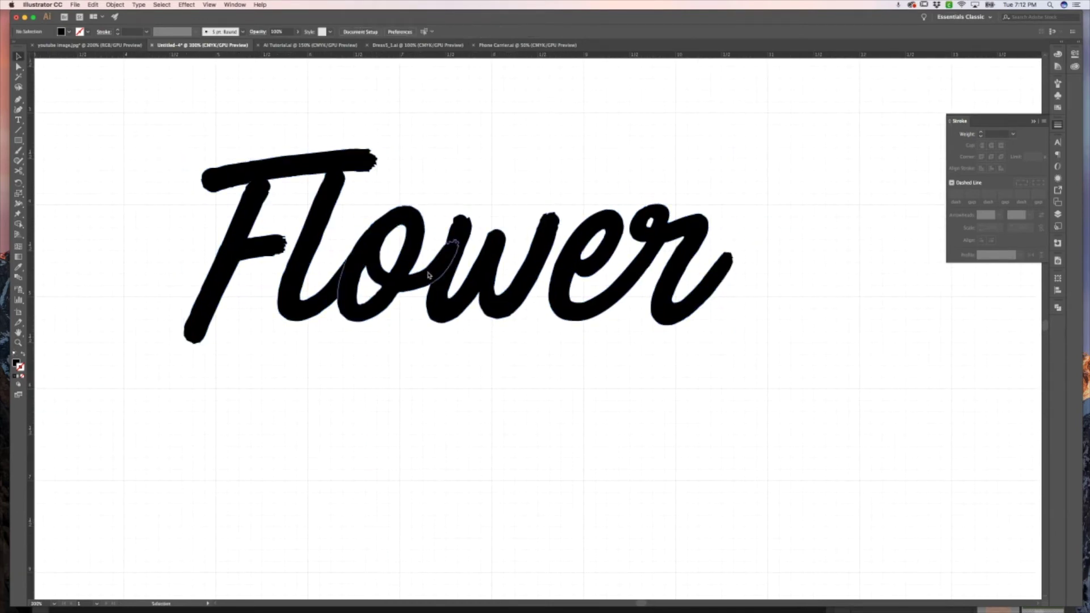
{"action": "left_click", "coordinate": [426, 277]}
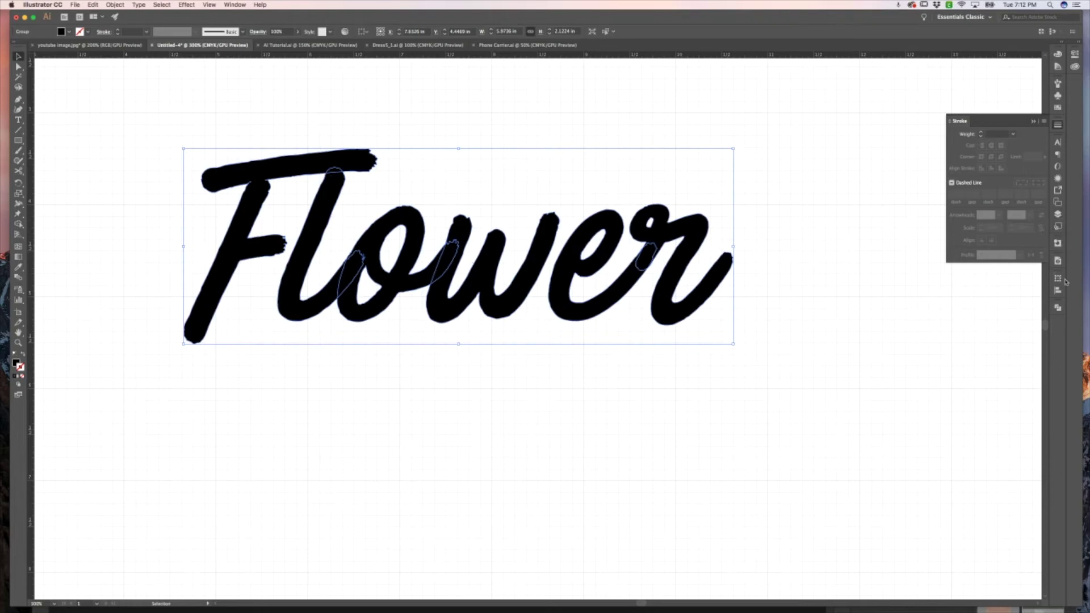
- Apply Pathfinder Merge to the Flower lettering, then reselect the merged group
{"action": "left_click", "coordinate": [1058, 307]}
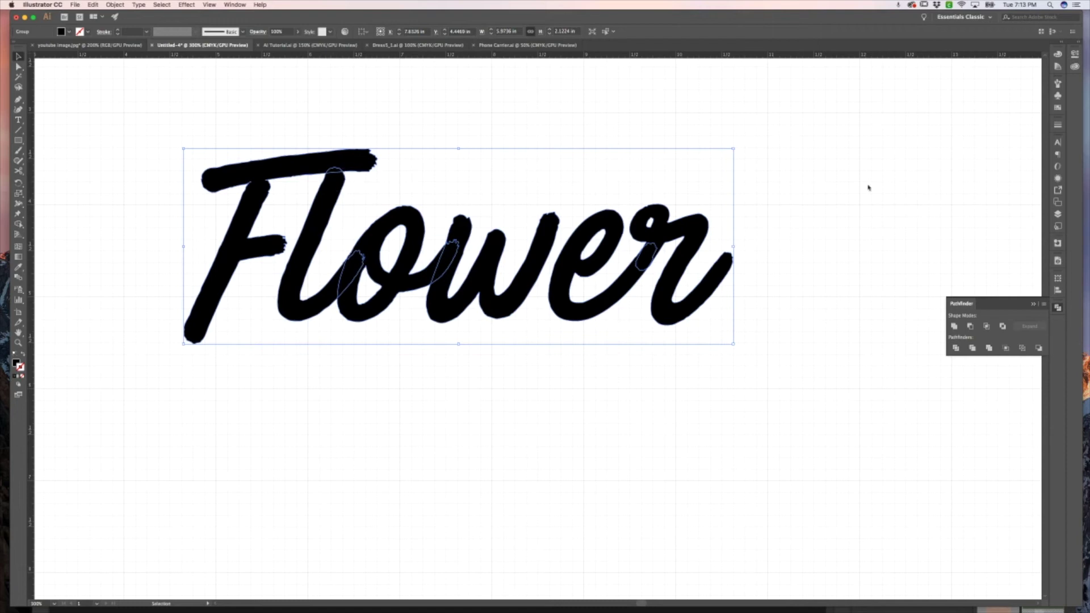
{"action": "left_click", "coordinate": [991, 349]}
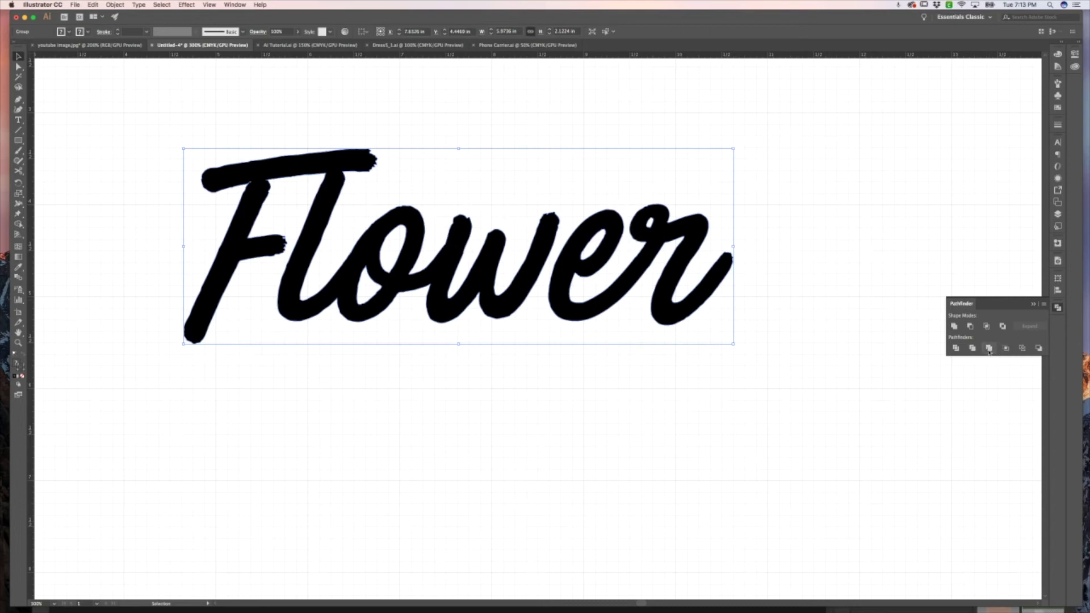
{"action": "left_click", "coordinate": [772, 269]}
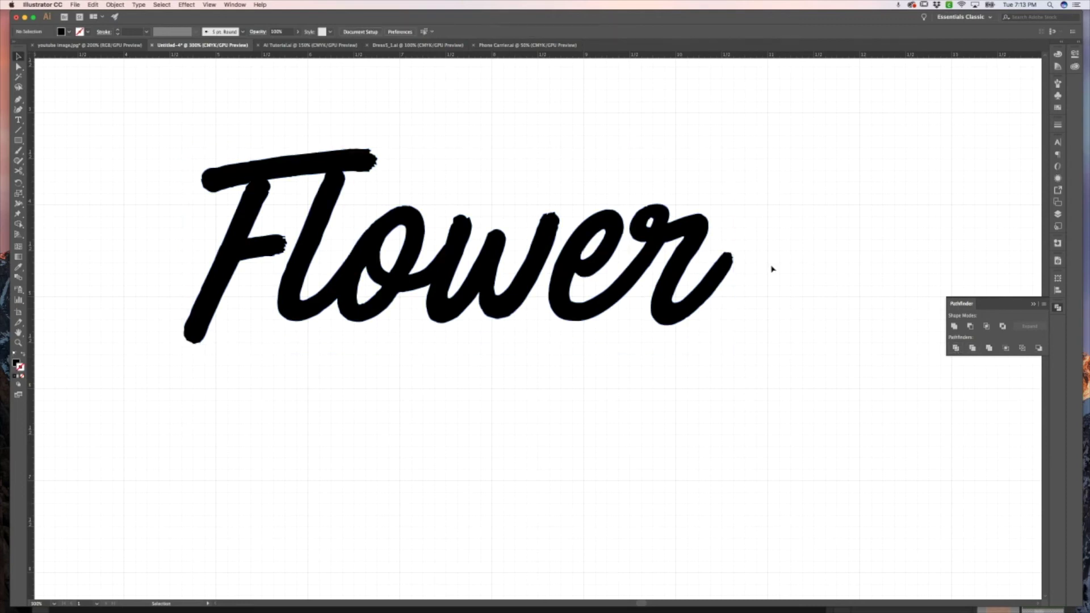
{"action": "left_click", "coordinate": [406, 217]}
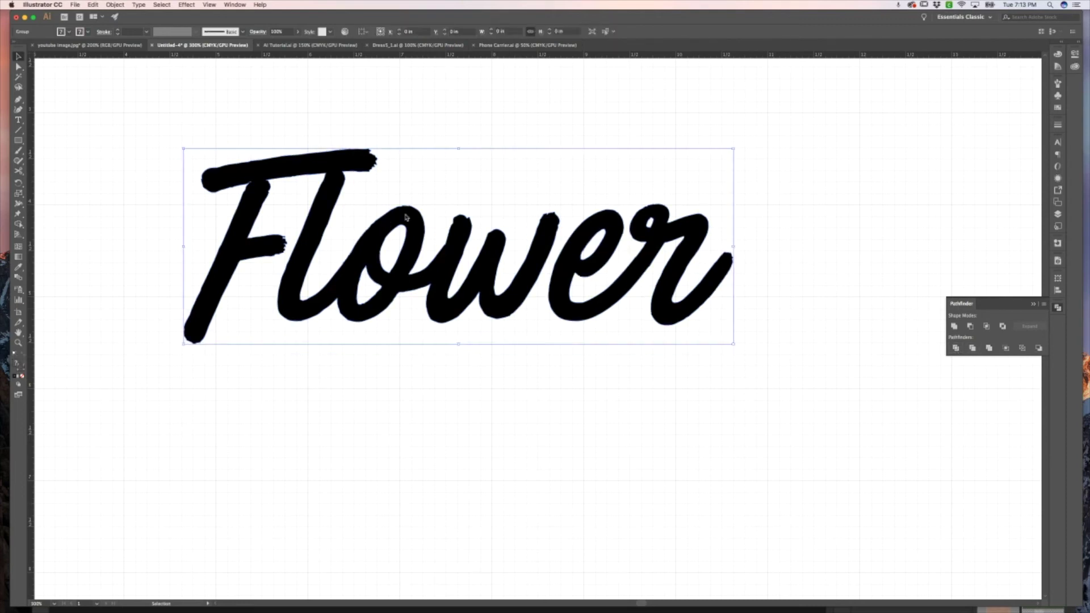
- Zoom out to see the whole artboard and deselect the Flower artwork
{"action": "key", "text": "z"}
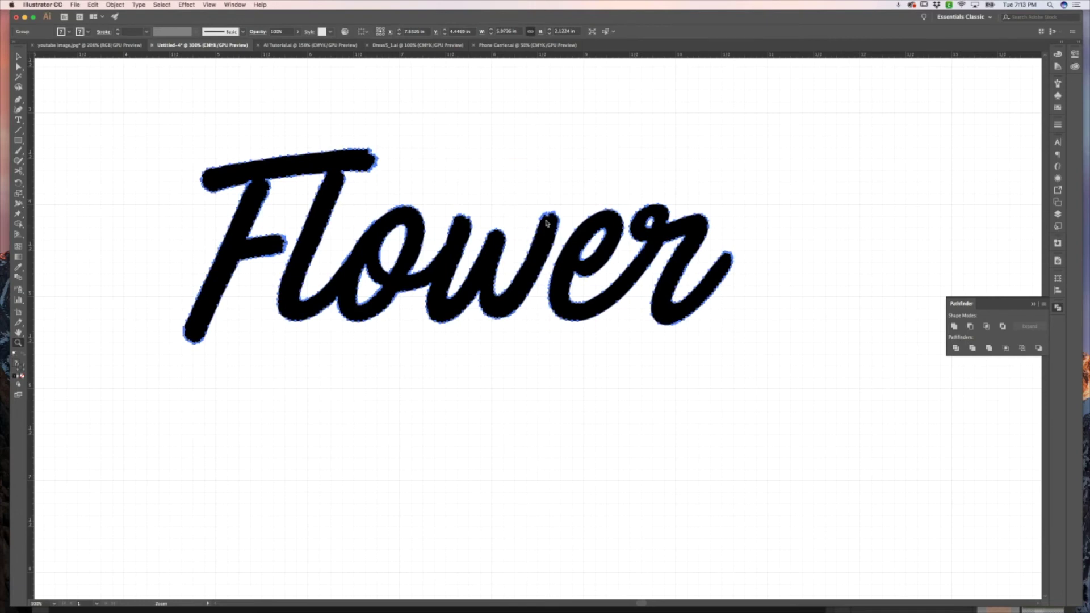
{"action": "left_click", "coordinate": [617, 263], "text": "alt"}
{"action": "left_click", "coordinate": [508, 292], "text": "alt"}
{"action": "scroll", "coordinate": [505, 296], "scroll_direction": "down", "scroll_amount": 5}
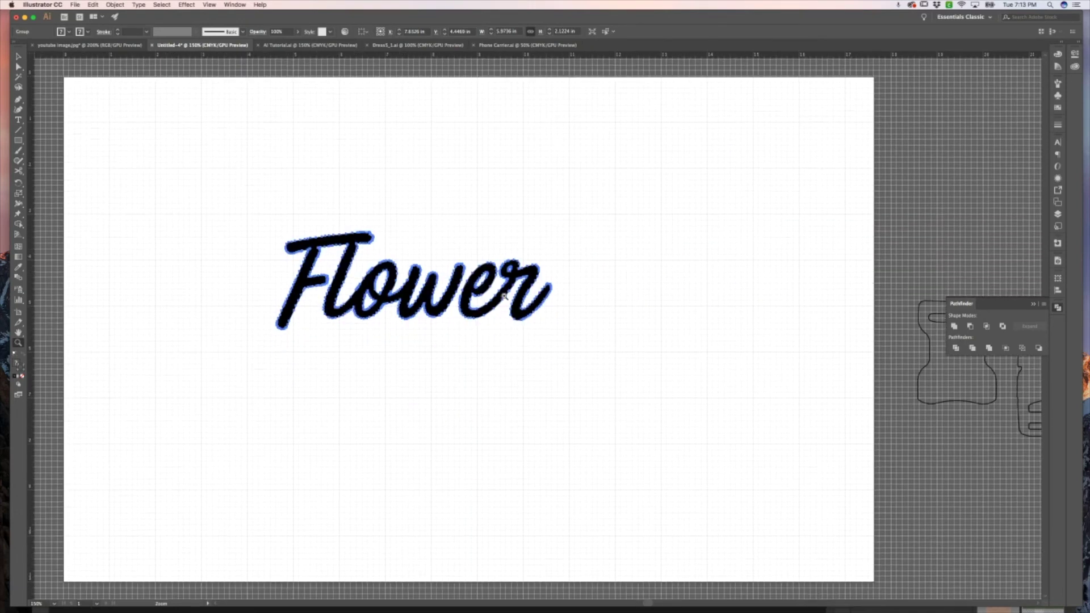
{"action": "scroll", "coordinate": [504, 296], "scroll_direction": "left", "scroll_amount": 5}
{"action": "key", "text": "v"}
{"action": "left_click", "coordinate": [546, 201]}
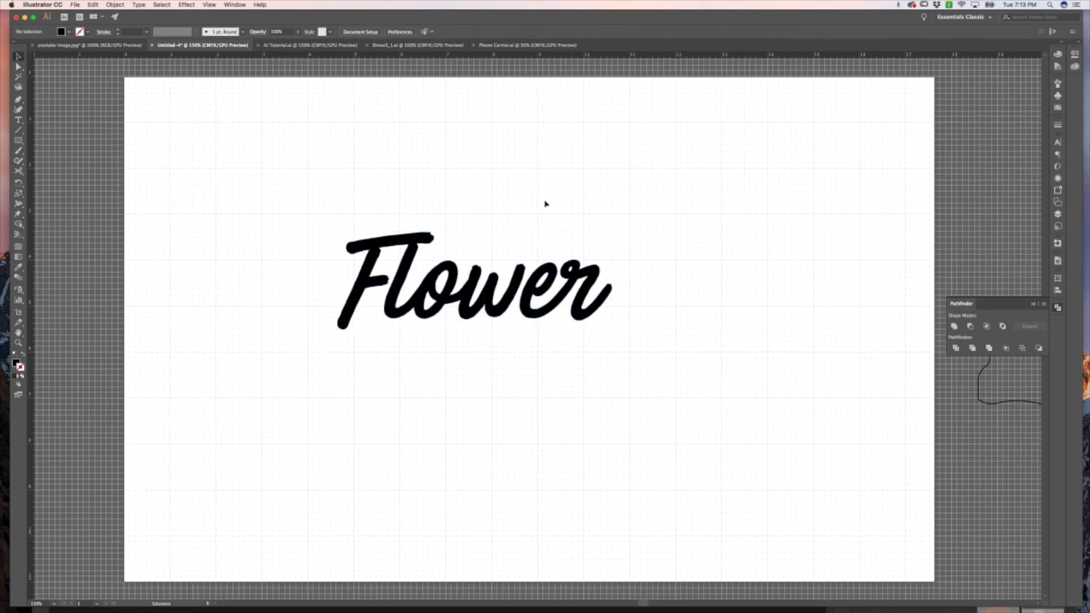
{"action": "scroll", "coordinate": [545, 203], "scroll_direction": "right", "scroll_amount": 2}
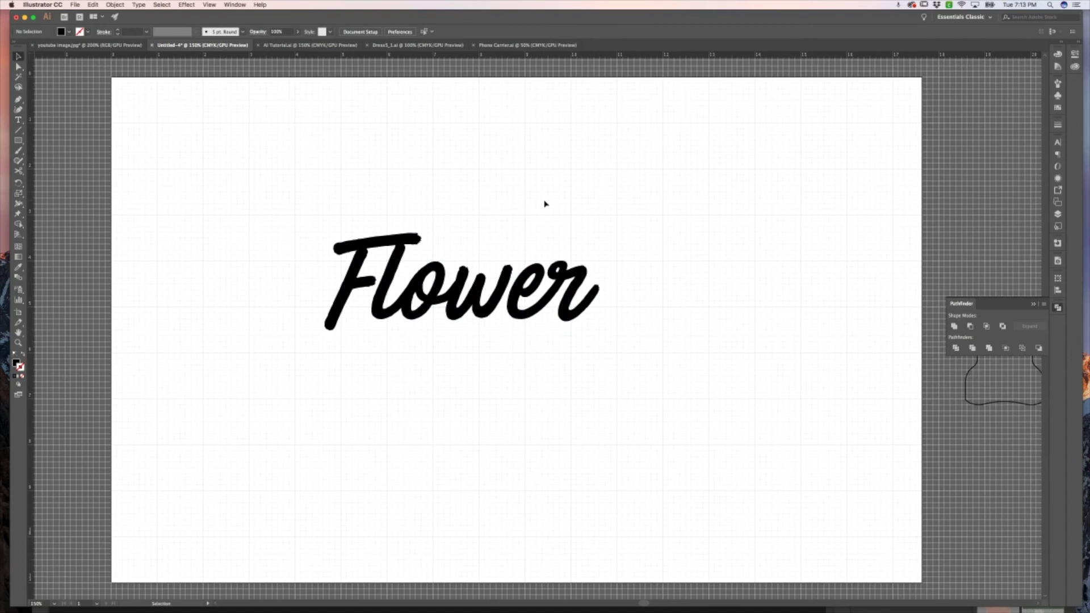
{"action": "scroll", "coordinate": [544, 203], "scroll_direction": "right", "scroll_amount": 4}
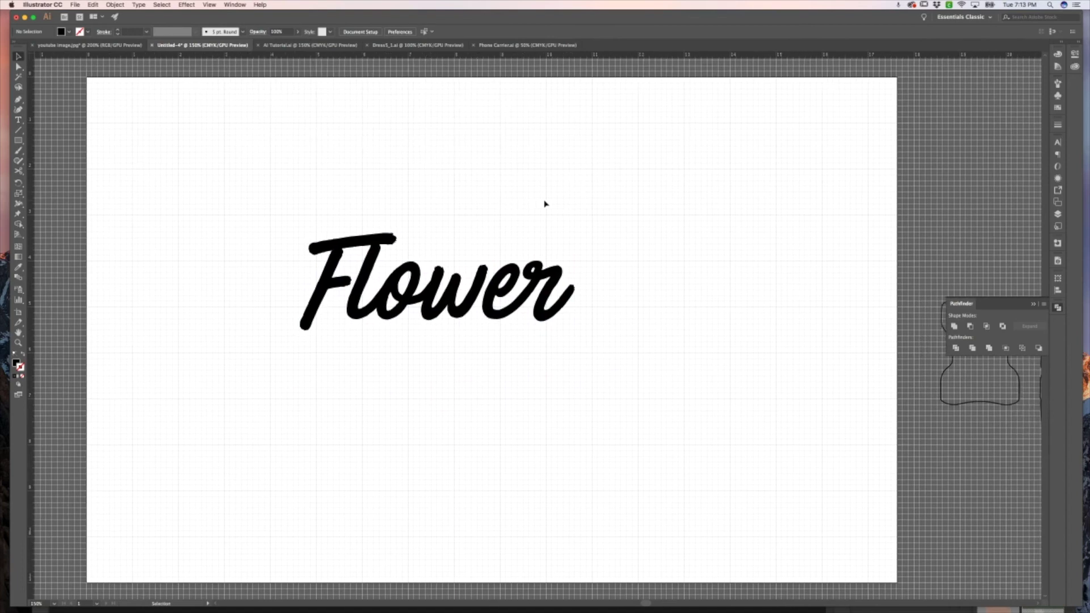